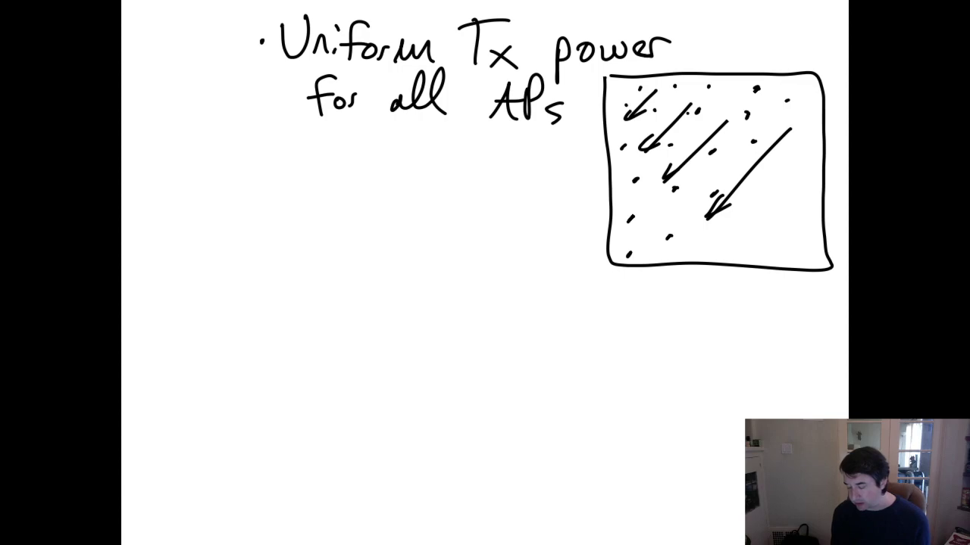
Write the blue note 'Tx pwr "conducted pwr" 12 dBm' above the floor-plan box and underline "conducted pwr"
mouse_move(700, 59)
left_mouse_down()
mouse_move(707, 68)
mouse_move(757, 68)
left_mouse_up()
left_click_drag(689, 13, 709, 11)
mouse_move(697, 11)
left_mouse_down()
mouse_move(699, 26)
mouse_move(726, 33)
mouse_move(752, 15)
left_mouse_up()
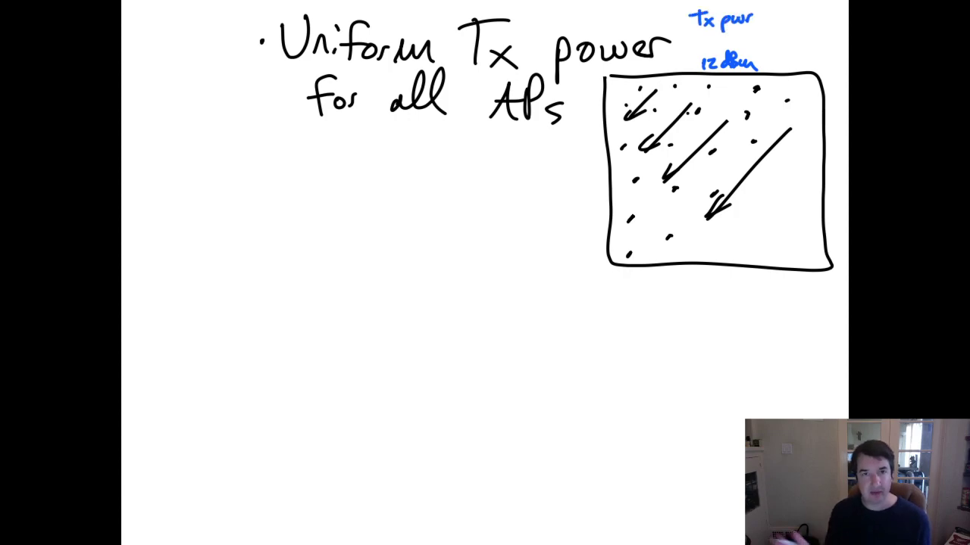
mouse_move(682, 29)
left_mouse_down()
mouse_move(703, 48)
mouse_move(821, 29)
left_mouse_up()
left_click_drag(828, 16, 833, 26)
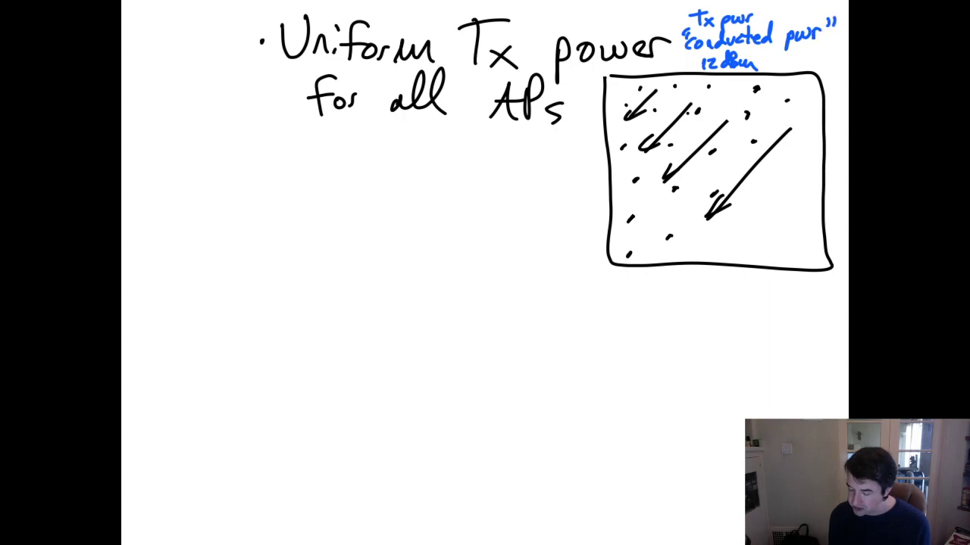
left_click_drag(696, 53, 810, 44)
left_click_drag(701, 42, 706, 49)
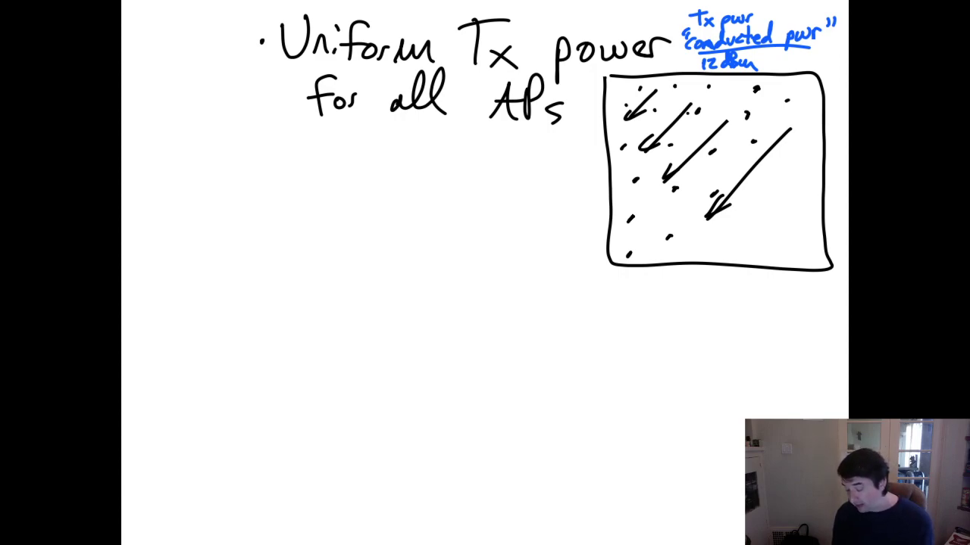
Circle two access points near the plan's upper edge in blue, label one with its dBm power, and mark it with a red circle and arrow
mouse_move(710, 77)
left_mouse_down()
mouse_move(721, 70)
mouse_move(766, 90)
mouse_move(788, 71)
mouse_move(812, 89)
left_mouse_up()
left_click_drag(759, 80, 760, 81)
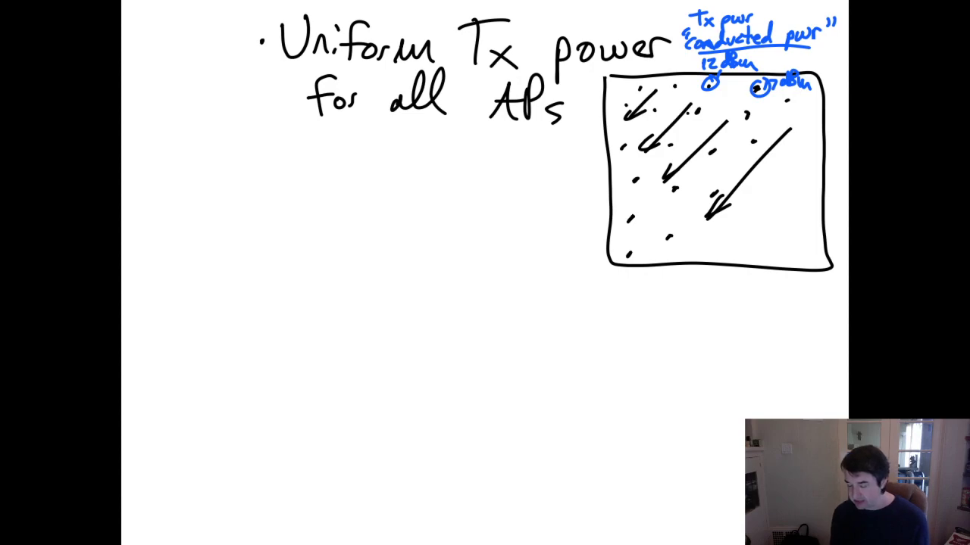
left_click_drag(765, 80, 703, 124)
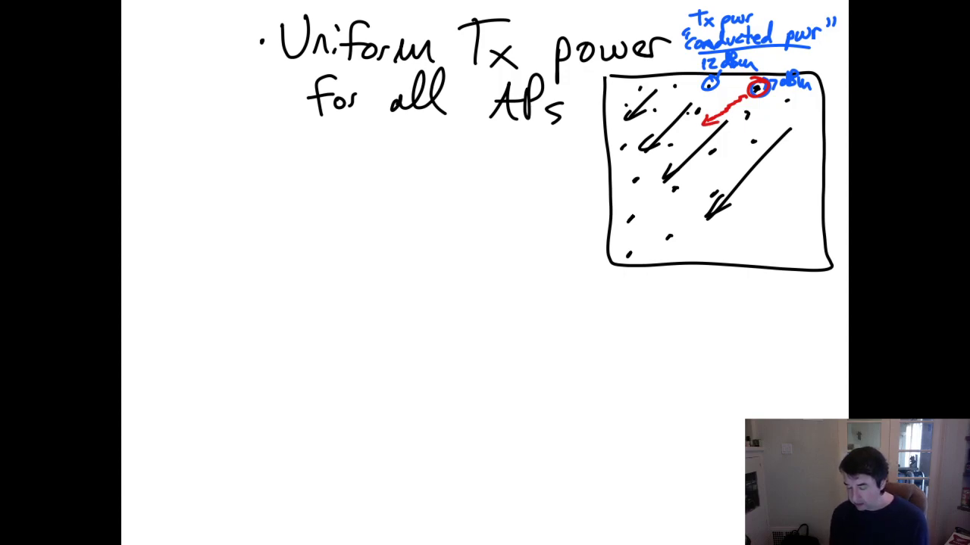
In green, draw a square below the 12 dBm access point, circle both, and underline the other access point's dBm label and "conducted pwr"
left_click_drag(706, 104, 709, 111)
left_click_drag(716, 78, 717, 76)
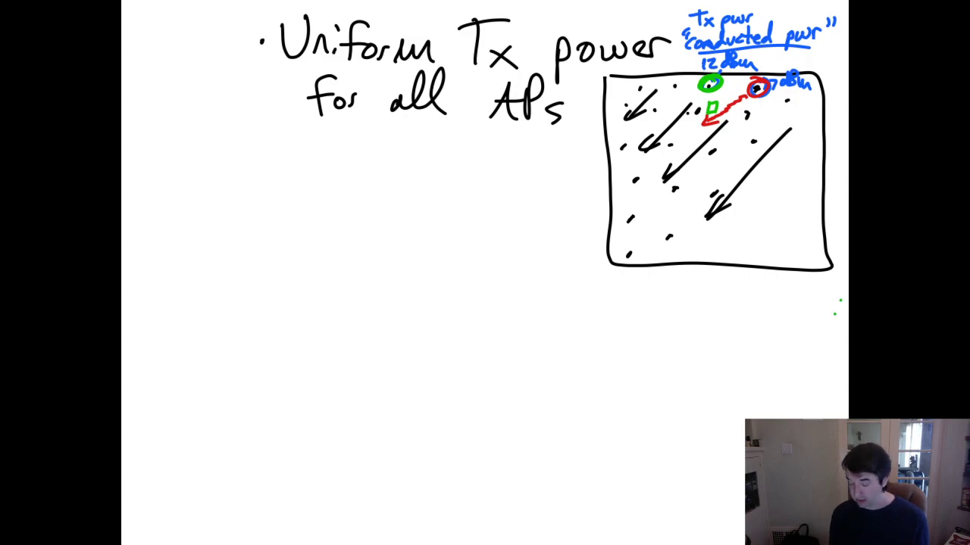
left_click_drag(758, 98, 812, 90)
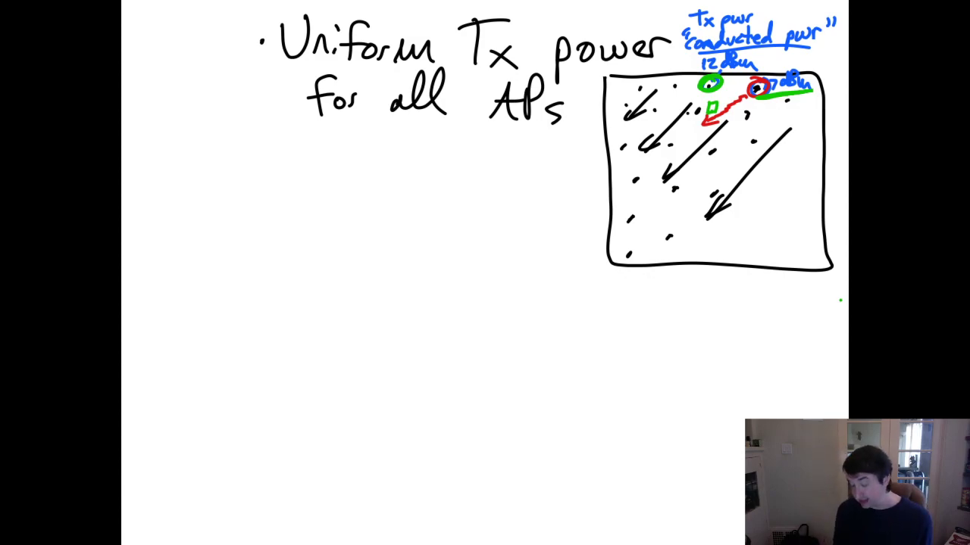
mouse_move(715, 99)
left_mouse_down()
mouse_move(701, 118)
mouse_move(709, 97)
left_mouse_up()
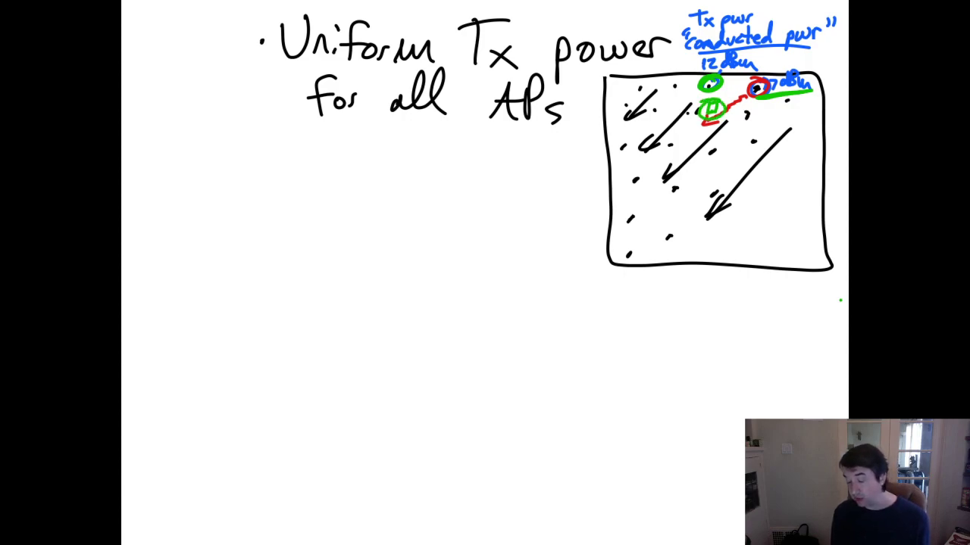
left_click_drag(692, 59, 686, 64)
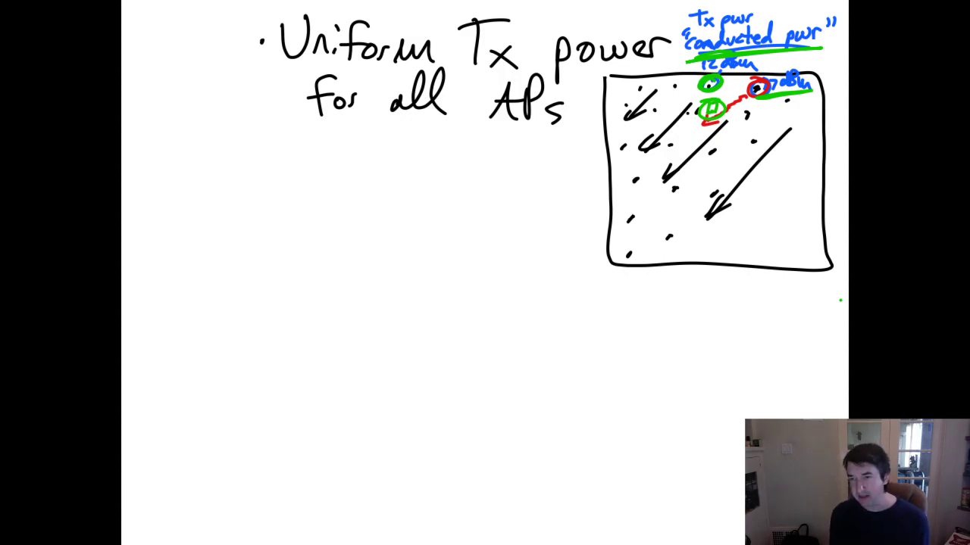
Write "11 dBm 2.4 GHz" in black beneath the "Uniform Tx power for all APs" bullet
left_click_drag(325, 127, 327, 148)
mouse_move(334, 124)
left_mouse_down()
mouse_move(337, 145)
mouse_move(377, 118)
mouse_move(379, 149)
mouse_move(479, 151)
left_mouse_up()
left_click(393, 145)
left_click(484, 149)
left_click_drag(500, 124, 507, 144)
left_click_drag(502, 129, 500, 154)
mouse_move(528, 138)
left_mouse_down()
mouse_move(537, 130)
mouse_move(542, 148)
left_mouse_up()
mouse_move(550, 130)
left_mouse_down()
mouse_move(550, 156)
mouse_move(570, 140)
left_mouse_up()
mouse_move(568, 127)
left_mouse_down()
mouse_move(573, 156)
mouse_move(590, 159)
left_mouse_up()
Write "14 dBm 5 GHz" in black on the line below the 2.4 GHz power value
mouse_move(325, 165)
left_mouse_down()
mouse_move(326, 189)
mouse_move(347, 179)
left_mouse_up()
mouse_move(346, 160)
left_mouse_down()
mouse_move(349, 193)
mouse_move(369, 191)
left_mouse_up()
left_click_drag(369, 159, 383, 194)
left_click(399, 192)
mouse_move(384, 166)
left_mouse_down()
mouse_move(394, 192)
mouse_move(414, 194)
left_mouse_up()
left_click_drag(485, 170, 447, 202)
mouse_move(519, 169)
left_mouse_down()
mouse_move(503, 190)
mouse_move(529, 194)
left_mouse_up()
left_click_drag(540, 168, 539, 196)
left_click_drag(544, 168, 542, 201)
left_click_drag(542, 186, 553, 185)
mouse_move(551, 168)
left_mouse_down()
mouse_move(550, 203)
mouse_move(569, 194)
left_mouse_up()
left_click_drag(569, 194, 556, 209)
left_click_drag(556, 209, 577, 208)
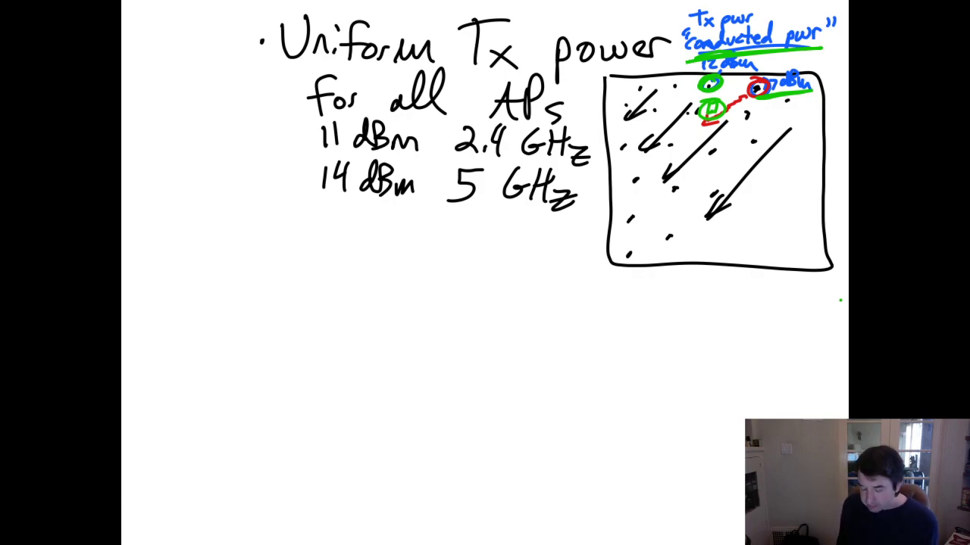
Start a new bullet below the power values with the quoted word "Freeze"
left_click(266, 225)
left_click_drag(289, 212, 291, 256)
left_click_drag(292, 215, 312, 212)
left_click_drag(288, 237, 324, 233)
left_click_drag(326, 245, 399, 256)
left_click_drag(421, 214, 420, 227)
left_click_drag(430, 213, 428, 225)
left_click_drag(271, 194, 272, 206)
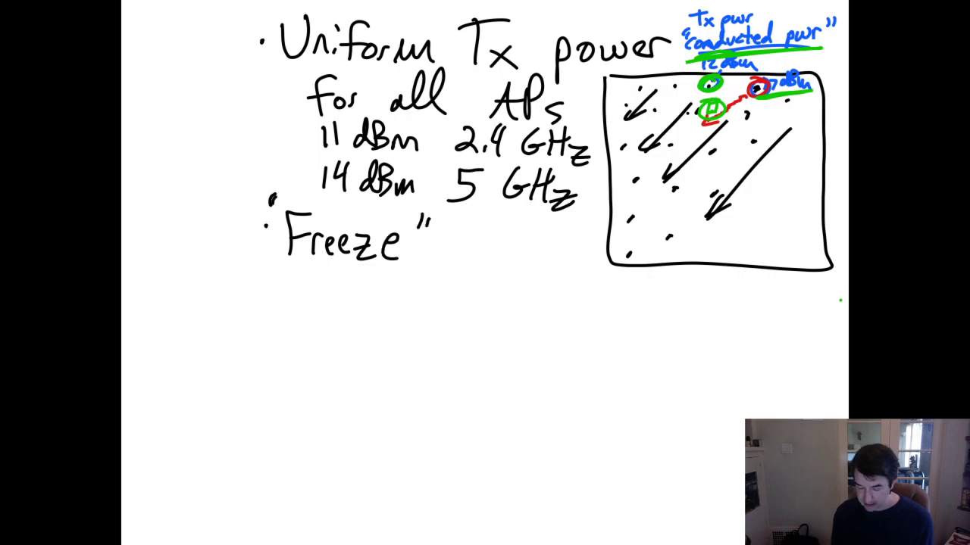
Complete the "Freeze" bullet with the words "channel selections"
mouse_move(466, 236)
left_mouse_down()
mouse_move(463, 256)
mouse_move(476, 256)
left_mouse_up()
left_click_drag(479, 245, 533, 259)
left_click_drag(533, 250, 551, 257)
left_click_drag(559, 215, 558, 263)
mouse_move(310, 275)
left_mouse_down()
mouse_move(299, 295)
mouse_move(335, 294)
left_mouse_up()
left_click_drag(338, 290, 356, 296)
left_click_drag(372, 274, 374, 298)
left_click(385, 296)
left_click_drag(364, 288, 385, 298)
left_click_drag(399, 287, 418, 300)
left_click_drag(431, 285, 421, 301)
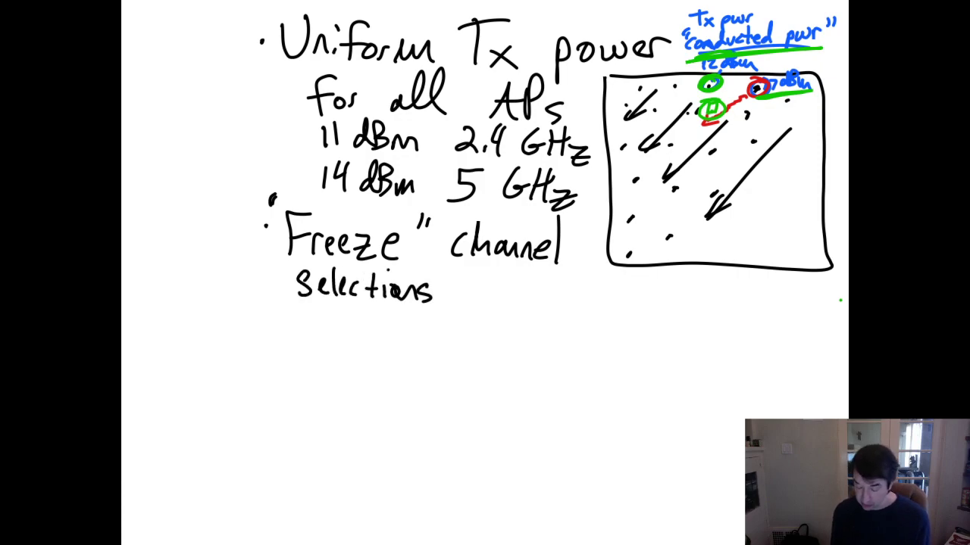
mouse_move(493, 273)
left_mouse_down()
mouse_move(488, 309)
mouse_move(557, 303)
mouse_move(591, 274)
mouse_move(597, 306)
left_mouse_up()
left_click_drag(604, 260, 595, 313)
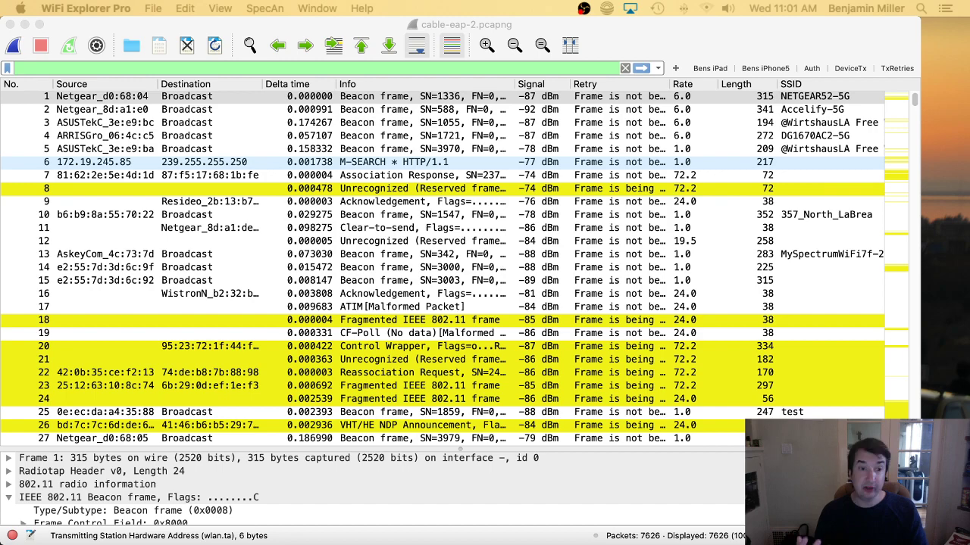
Hide the cable-eap-2.pcapng packet capture window and bring the desktop into focus
left_click(379, 438)
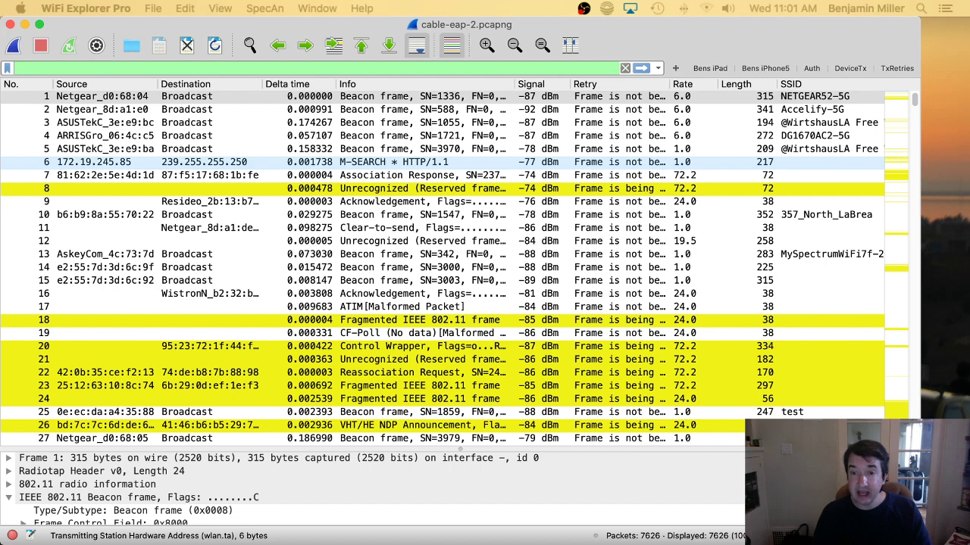
key("super+h")
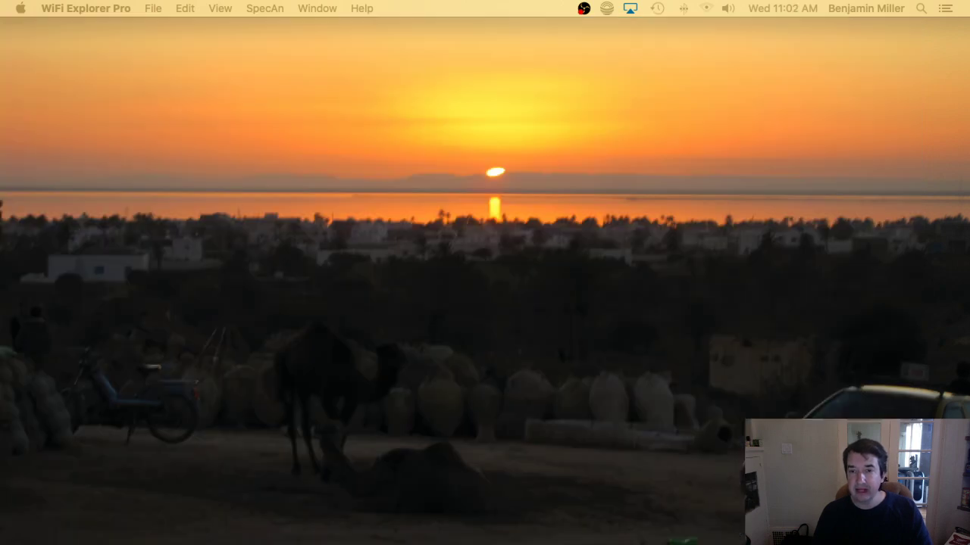
left_click(748, 139)
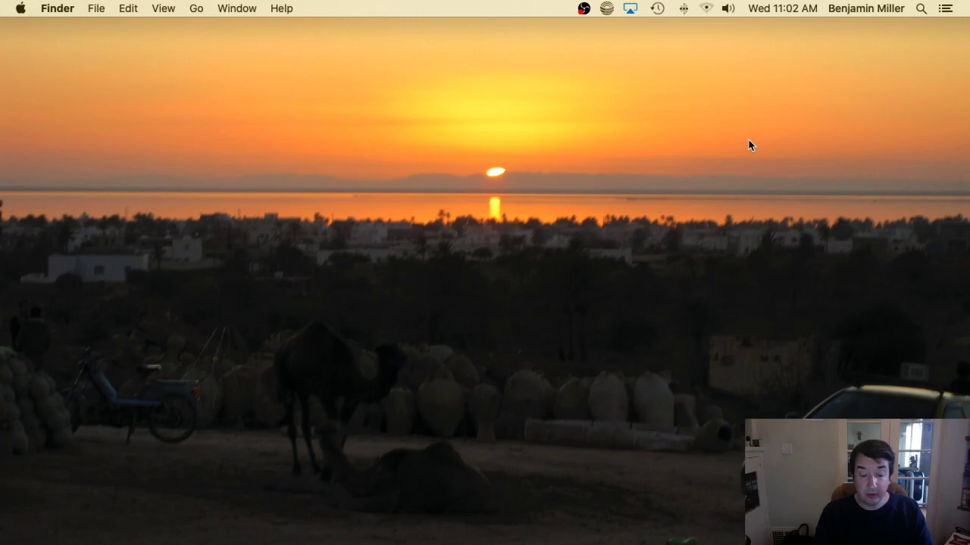
Launch Wireless Diagnostics and open its Sniffer window
key("super+space")
type("wireless dia")
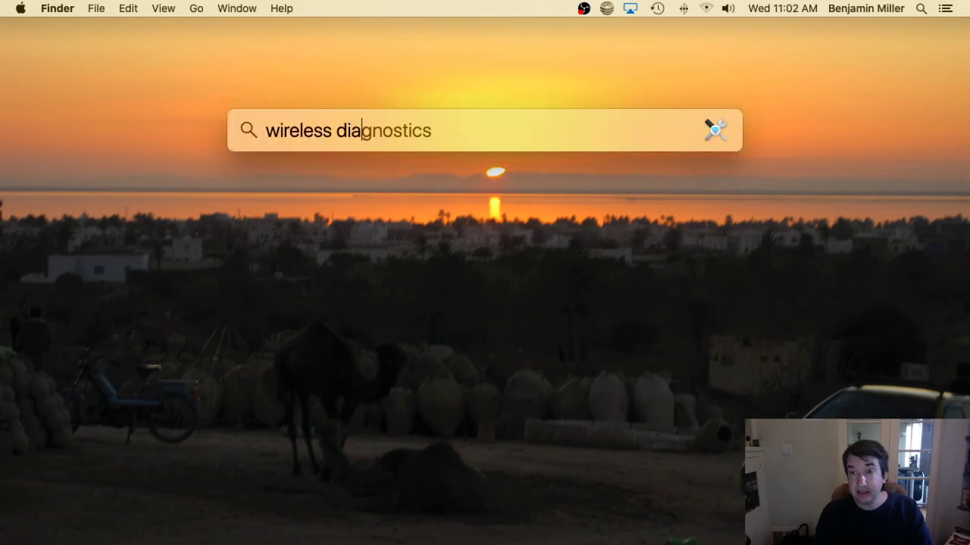
key("Return")
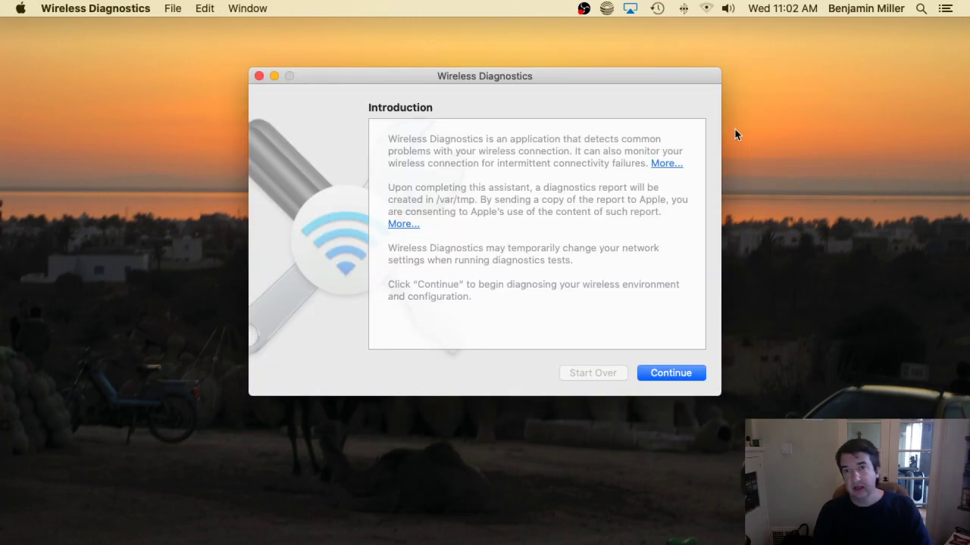
left_click(265, 11)
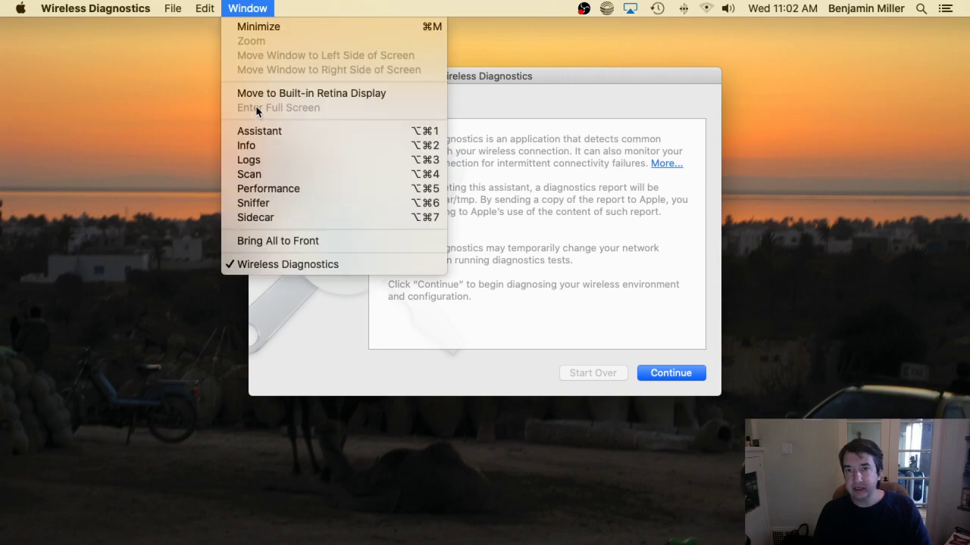
left_click(263, 205)
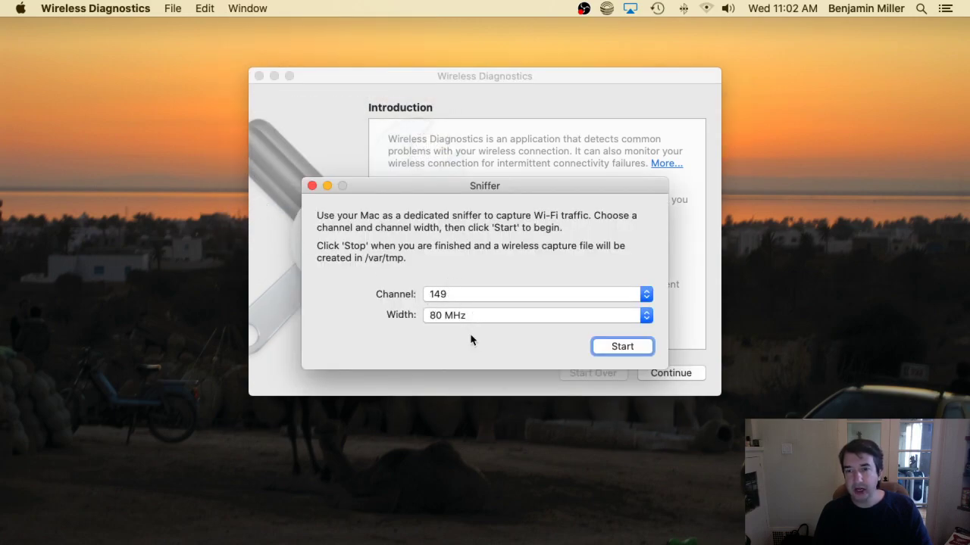
left_click(470, 296)
scroll(471, 297, "up", 5)
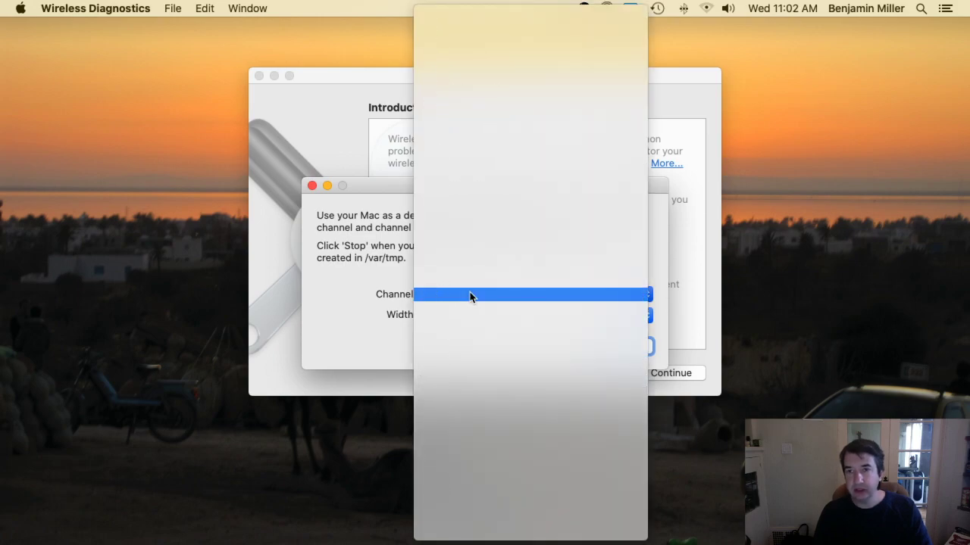
left_click(385, 289)
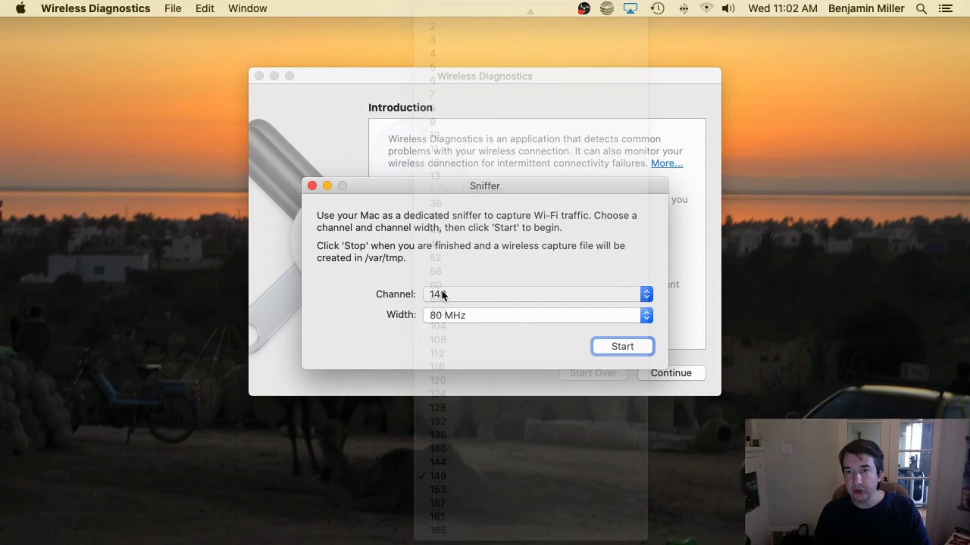
left_click(447, 316)
left_click(545, 240)
key("super+w")
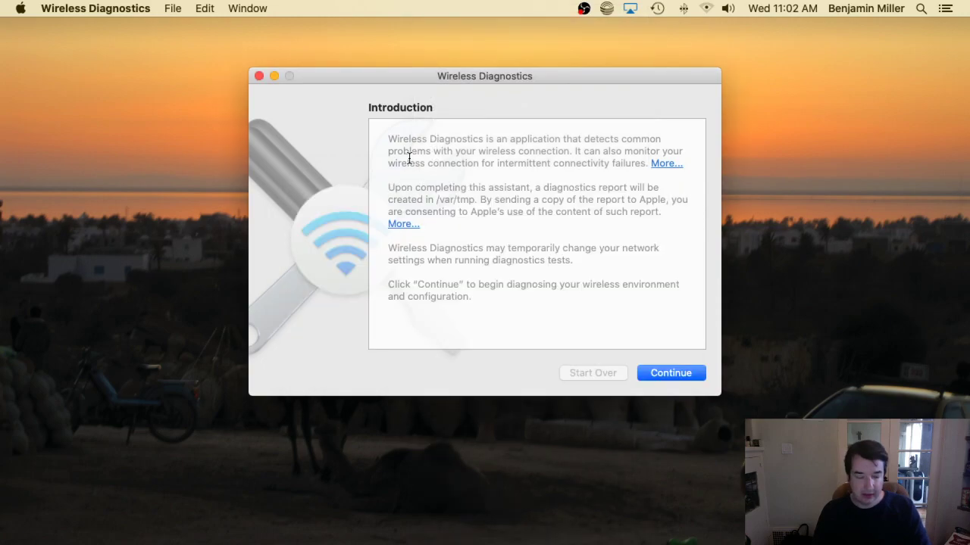
key("super+q")
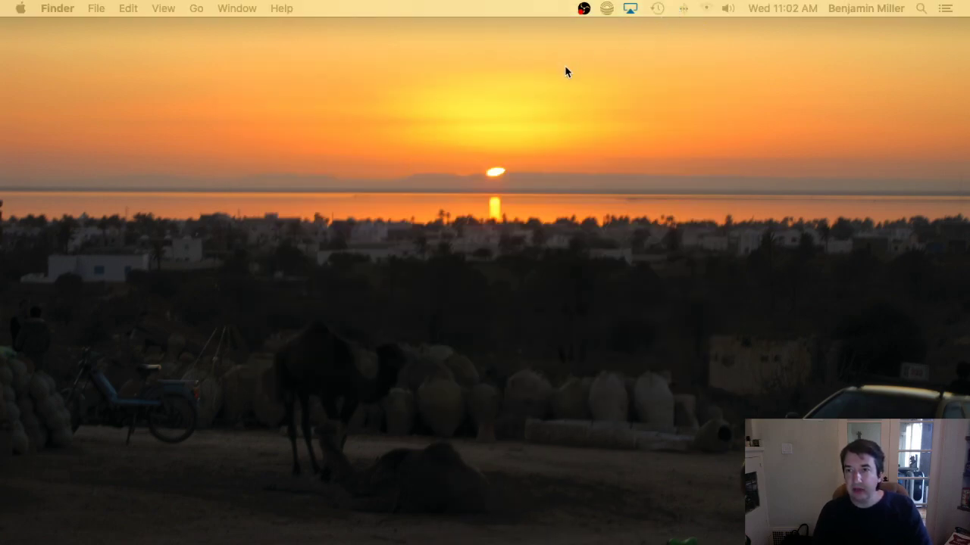
Launch Airtool
key("super+space")
type("airtool")
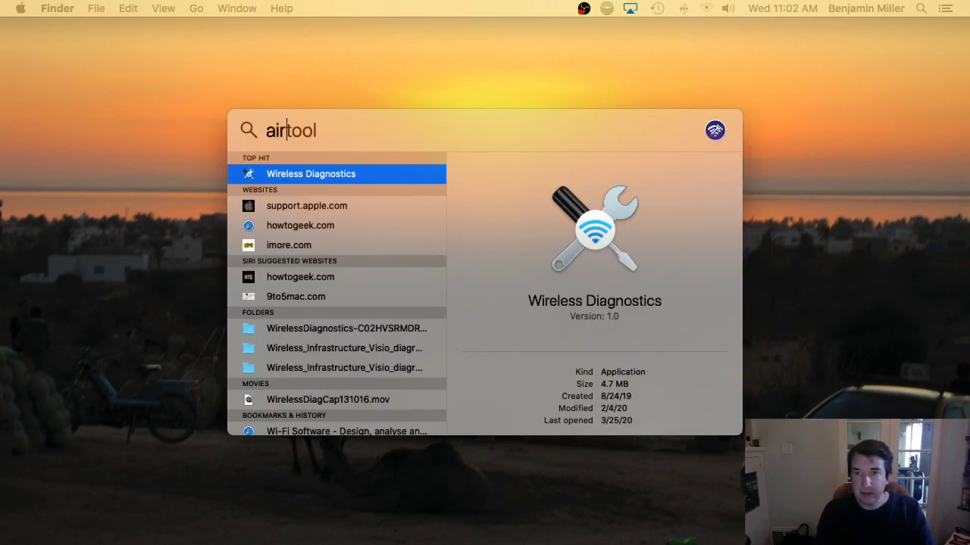
key("Return")
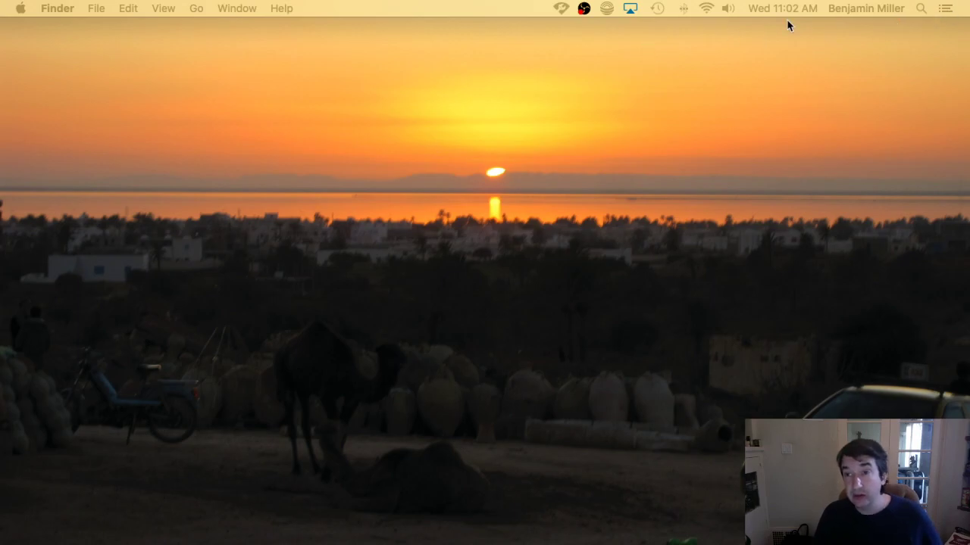
left_click(561, 8)
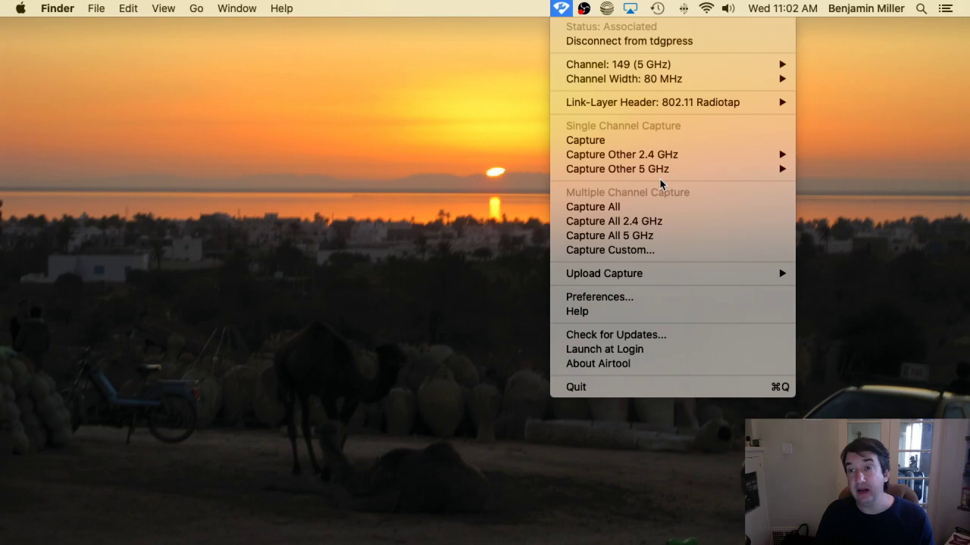
mouse_move(769, 66)
scroll(826, 90, "down", 3)
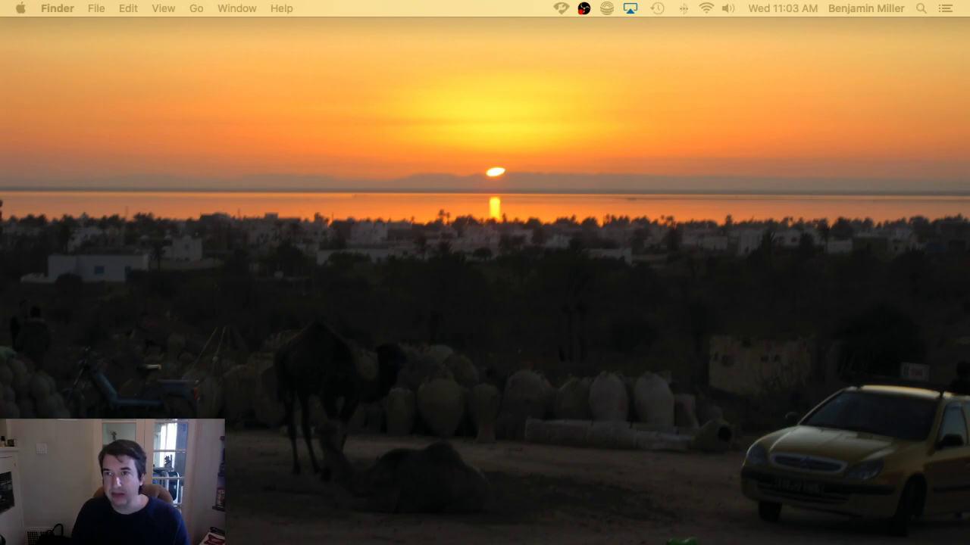
left_click(561, 8)
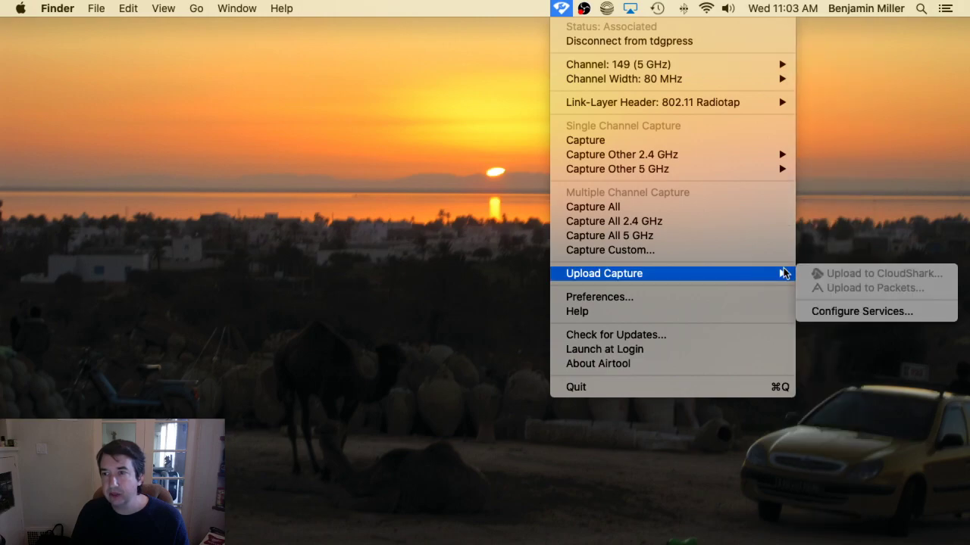
mouse_move(741, 68)
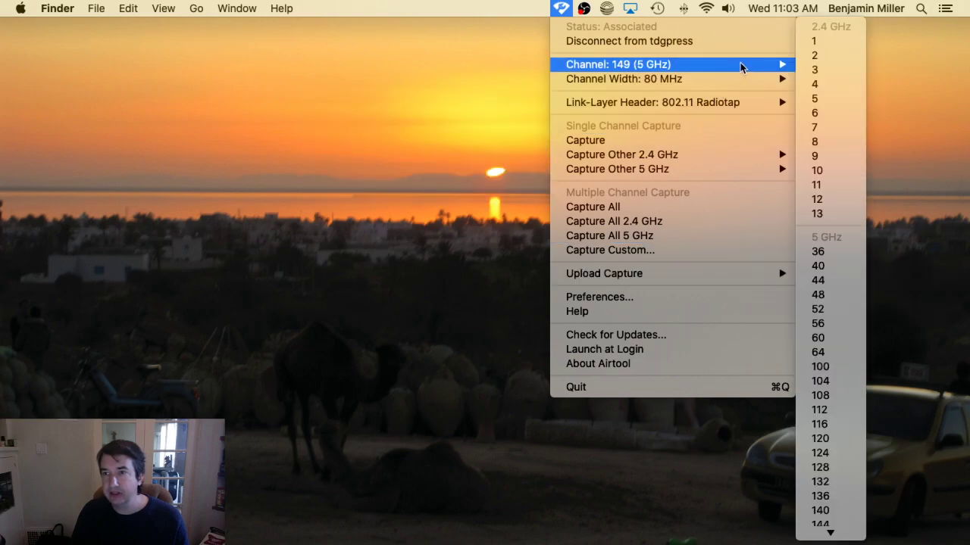
scroll(815, 72, "down", 3)
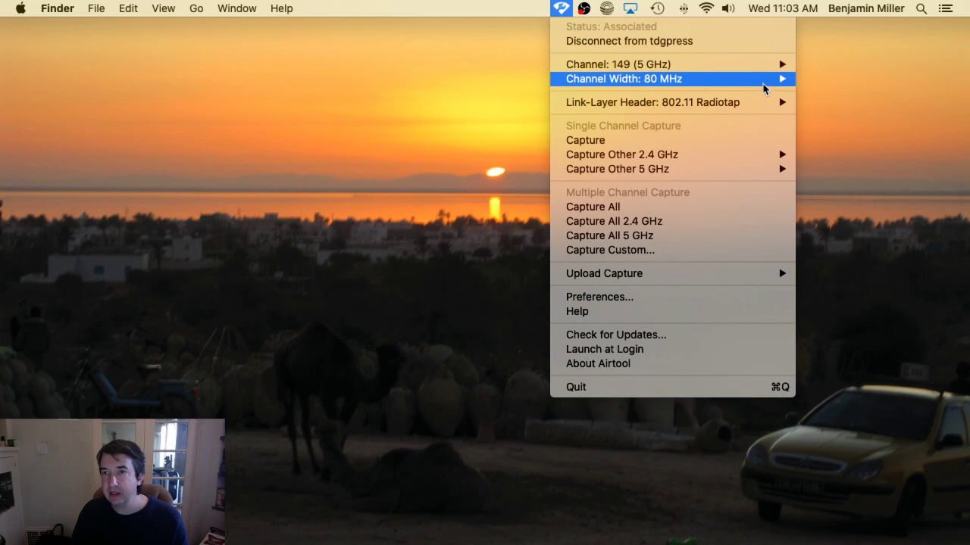
mouse_move(764, 86)
mouse_move(766, 107)
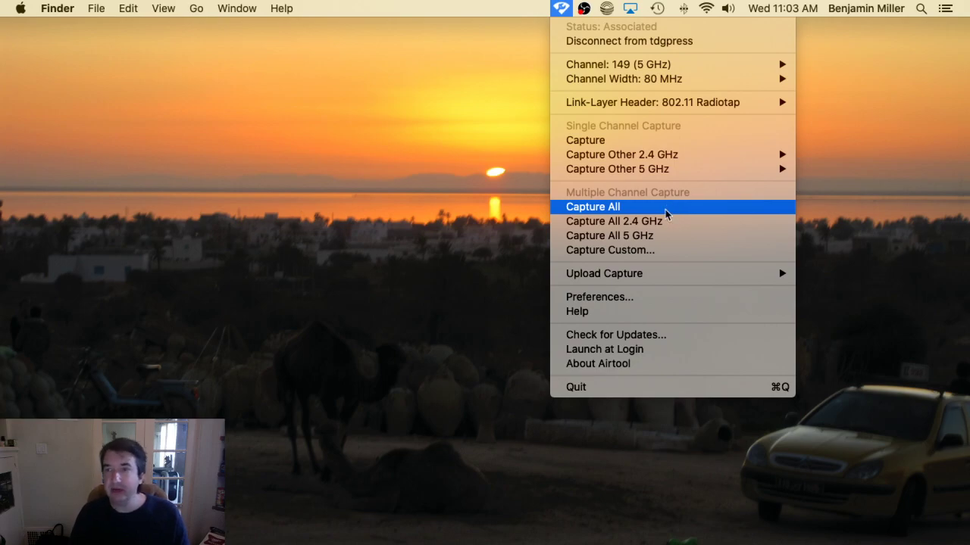
Review the channel list for a custom multiple-channel capture, cancel it, and look at Airtool's single-channel capture options
left_click(643, 252)
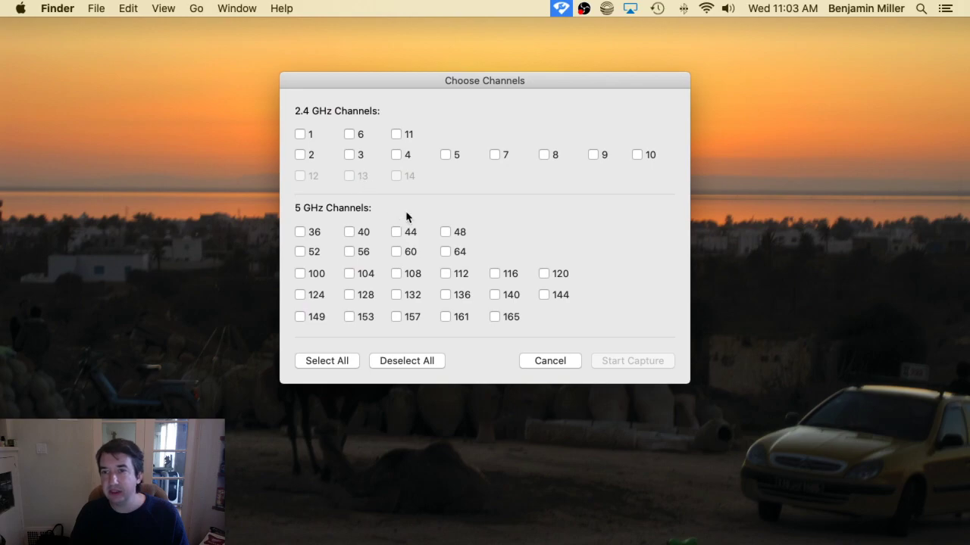
left_click(549, 362)
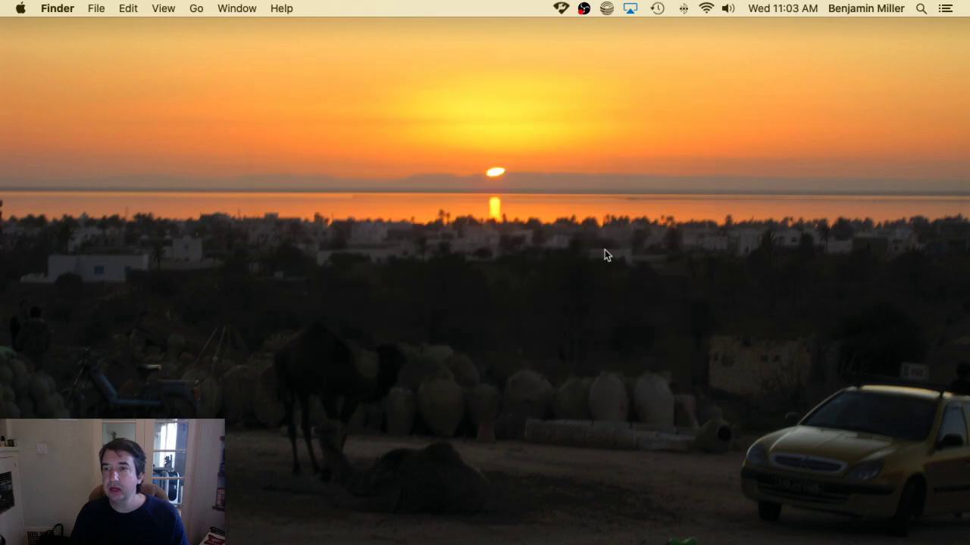
left_click(562, 7)
mouse_move(612, 161)
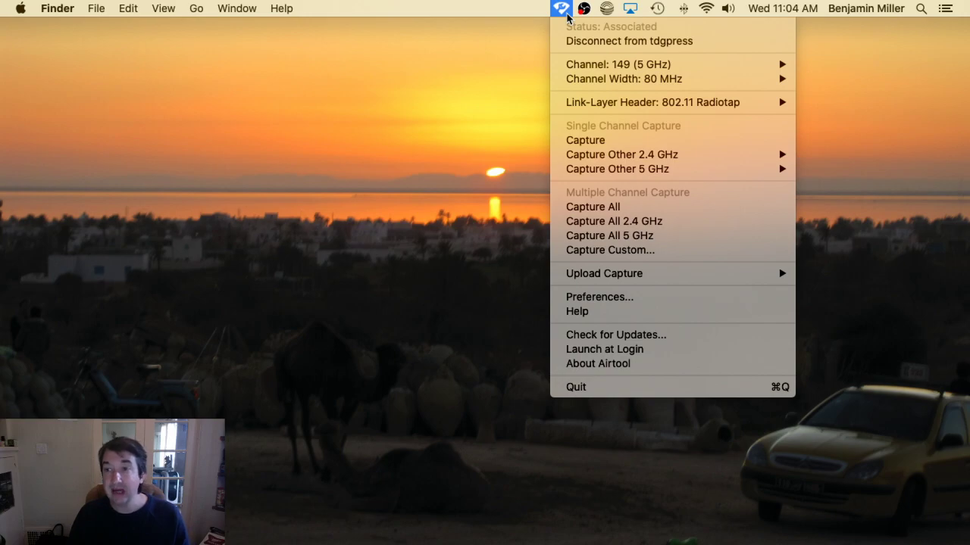
Dismiss Airtool's options without starting a capture and bring up the blank whiteboard
mouse_move(631, 70)
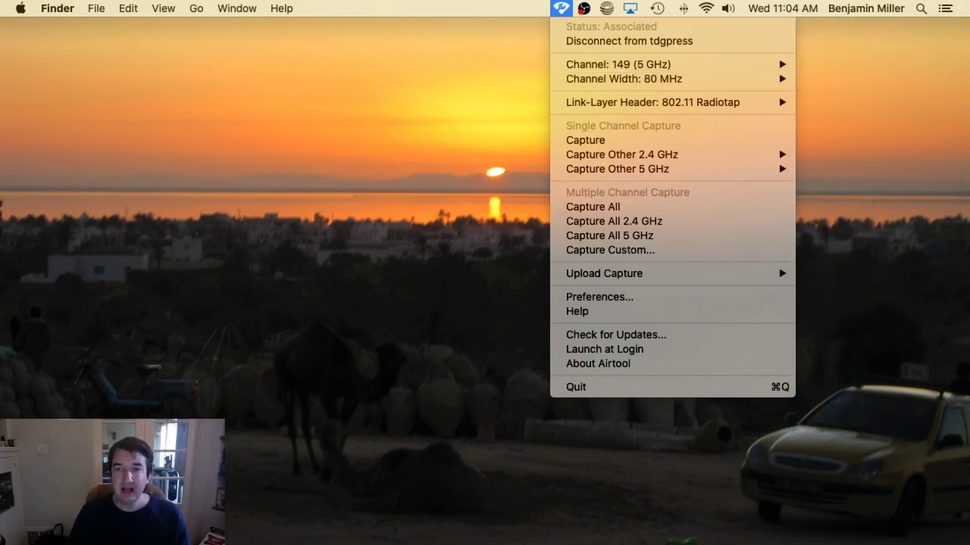
key("Escape")
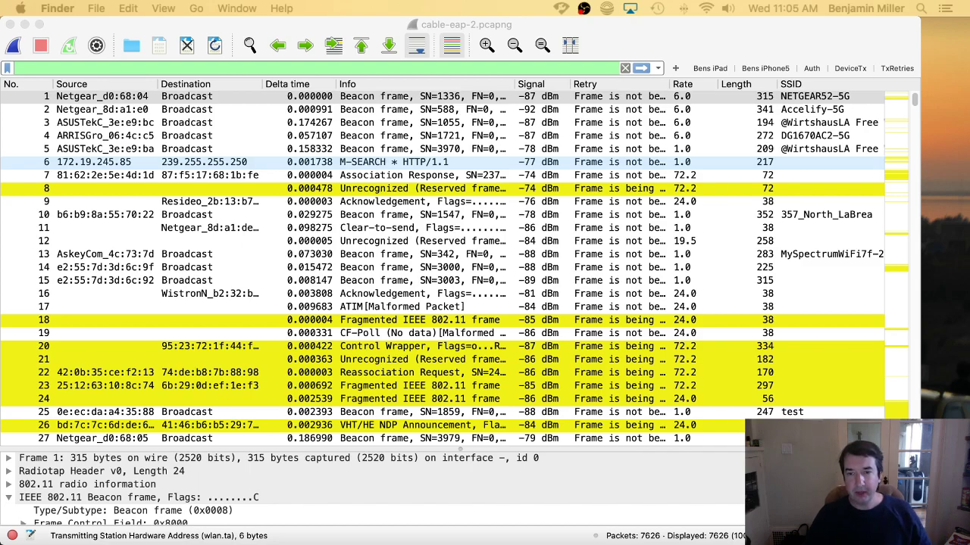
key("super+alt+h")
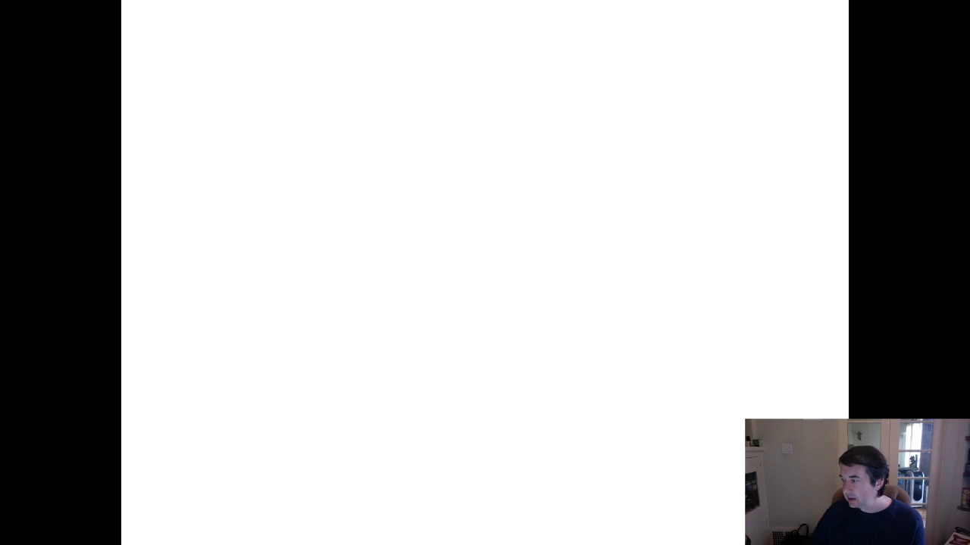
Handwrite the heading "Apple iOS (also MacOS?):" across the upper part of the blank whiteboard
mouse_move(251, 97)
left_mouse_down()
mouse_move(275, 96)
mouse_move(279, 77)
left_mouse_up()
mouse_move(288, 76)
left_mouse_down()
mouse_move(290, 118)
mouse_move(290, 97)
left_mouse_up()
mouse_move(313, 41)
left_mouse_down()
mouse_move(316, 94)
mouse_move(336, 94)
mouse_move(314, 126)
left_mouse_up()
mouse_move(312, 60)
left_mouse_down()
mouse_move(304, 98)
mouse_move(408, 86)
left_mouse_up()
left_click_drag(429, 53, 424, 55)
left_click_drag(468, 53, 452, 85)
mouse_move(500, 44)
left_mouse_down()
mouse_move(480, 79)
mouse_move(490, 94)
left_mouse_up()
left_click_drag(518, 71, 523, 83)
left_click_drag(538, 68, 537, 83)
left_click_drag(553, 71, 604, 65)
mouse_move(604, 65)
left_mouse_down()
mouse_move(610, 83)
mouse_move(623, 85)
left_mouse_up()
left_click_drag(636, 69, 628, 84)
mouse_move(660, 47)
left_mouse_down()
mouse_move(691, 69)
mouse_move(679, 85)
left_mouse_up()
left_click_drag(727, 42, 736, 62)
left_click(734, 81)
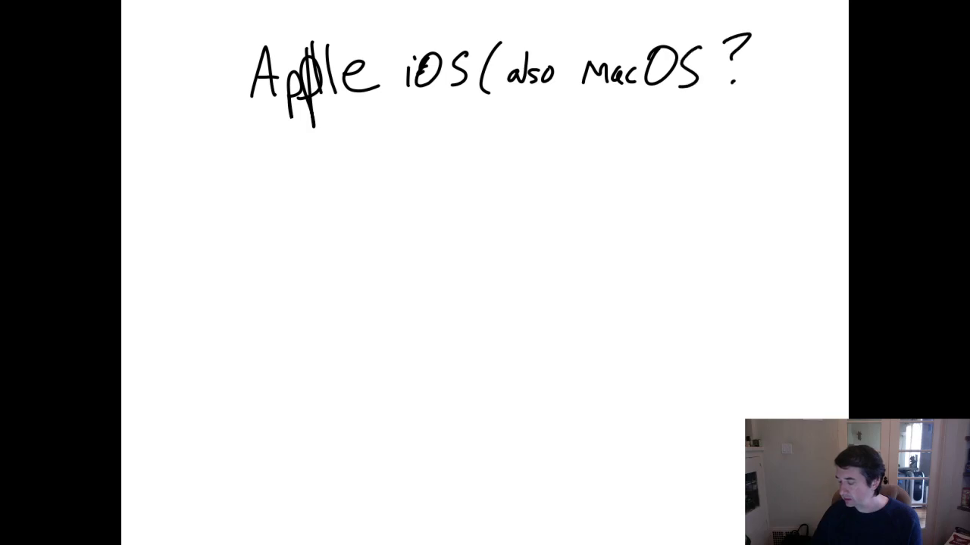
left_click_drag(751, 16, 773, 91)
left_click(818, 48)
left_click(816, 71)
Handwrite the bullet "use a fake MAC address" beneath the heading
left_click_drag(185, 141, 217, 159)
left_click_drag(239, 138, 224, 159)
left_click_drag(247, 147, 267, 151)
left_click_drag(338, 139, 337, 155)
mouse_move(396, 108)
left_mouse_down()
mouse_move(373, 159)
mouse_move(402, 129)
left_mouse_up()
mouse_move(404, 132)
left_mouse_down()
mouse_move(394, 141)
mouse_move(405, 143)
left_mouse_up()
left_click_drag(425, 113, 427, 148)
mouse_move(440, 119)
left_mouse_down()
mouse_move(443, 149)
mouse_move(456, 144)
left_mouse_up()
mouse_move(512, 156)
left_mouse_down()
mouse_move(530, 149)
mouse_move(544, 157)
left_mouse_up()
mouse_move(553, 155)
left_mouse_down()
mouse_move(569, 155)
mouse_move(556, 130)
left_mouse_up()
left_click_drag(600, 112, 600, 155)
mouse_move(661, 133)
left_mouse_down()
mouse_move(653, 150)
mouse_move(665, 150)
left_mouse_up()
mouse_move(683, 133)
left_mouse_down()
mouse_move(692, 111)
mouse_move(698, 150)
left_mouse_up()
mouse_move(720, 114)
left_mouse_down()
mouse_move(719, 155)
mouse_move(737, 141)
left_mouse_up()
left_click_drag(735, 142, 753, 153)
mouse_move(777, 136)
left_mouse_down()
mouse_move(787, 135)
mouse_move(774, 153)
left_mouse_up()
Finish the bullet with "during discovery" on a new line, and underline both "fake MAC address" and "during discovery"
left_click_drag(259, 191, 251, 214)
mouse_move(266, 168)
left_mouse_down()
mouse_move(266, 214)
mouse_move(285, 193)
left_mouse_up()
mouse_move(291, 212)
left_mouse_down()
mouse_move(302, 189)
mouse_move(311, 210)
left_mouse_up()
mouse_move(323, 216)
left_mouse_down()
mouse_move(327, 195)
mouse_move(347, 205)
left_mouse_up()
left_click_drag(353, 192, 338, 243)
mouse_move(414, 190)
left_mouse_down()
mouse_move(407, 201)
mouse_move(416, 199)
left_mouse_up()
mouse_move(419, 154)
left_mouse_down()
mouse_move(421, 214)
mouse_move(435, 206)
mouse_move(444, 216)
left_mouse_up()
left_click(438, 182)
mouse_move(491, 189)
left_mouse_down()
mouse_move(478, 203)
mouse_move(487, 212)
left_mouse_up()
mouse_move(506, 193)
left_mouse_down()
mouse_move(536, 184)
mouse_move(556, 212)
left_mouse_up()
left_click_drag(562, 208, 583, 185)
mouse_move(582, 184)
left_mouse_down()
mouse_move(600, 241)
mouse_move(623, 203)
left_mouse_up()
left_click_drag(265, 172, 721, 191)
left_click_drag(274, 238, 579, 254)
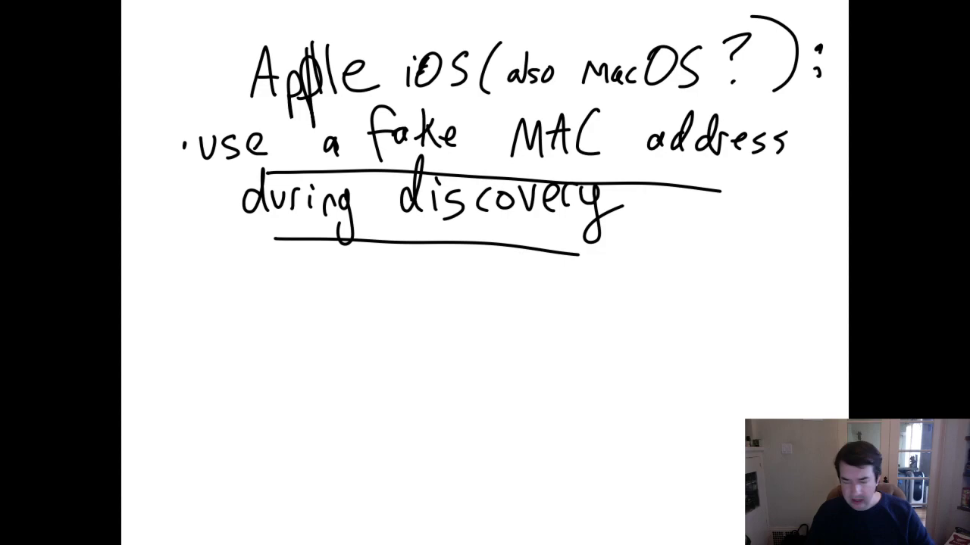
Switch to the cable-eap-2.pcapng capture in Wireshark and hide the phone's mirrored screen
key("super+h")
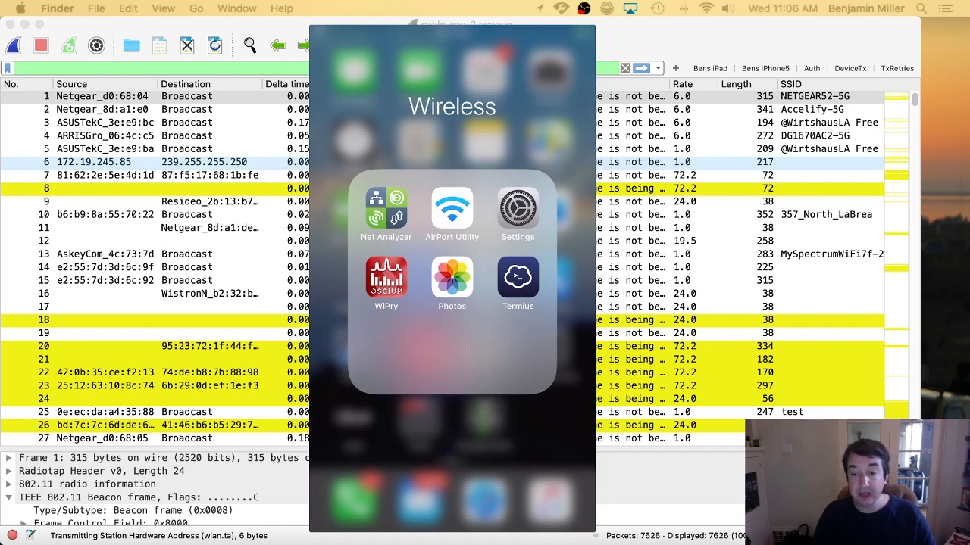
left_click(152, 385)
left_click(91, 96)
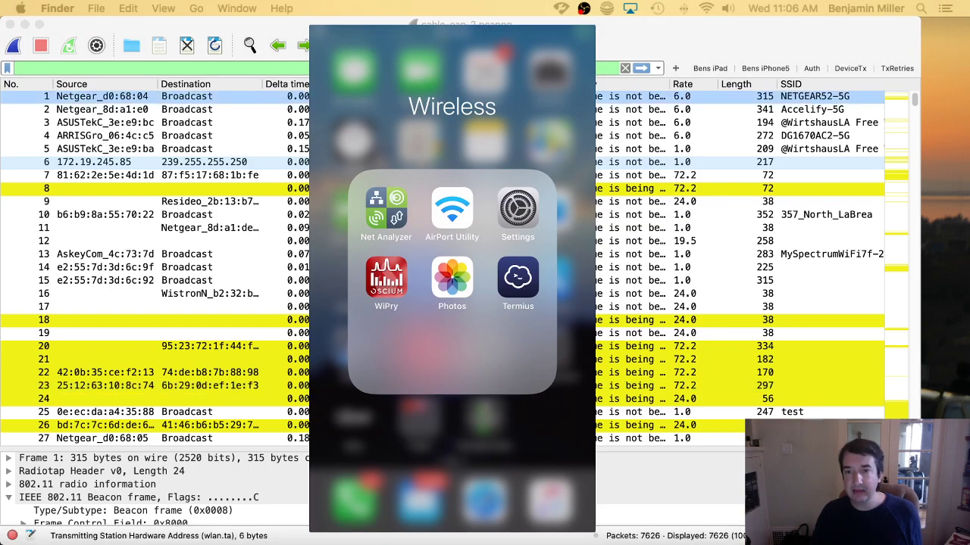
key("super+h")
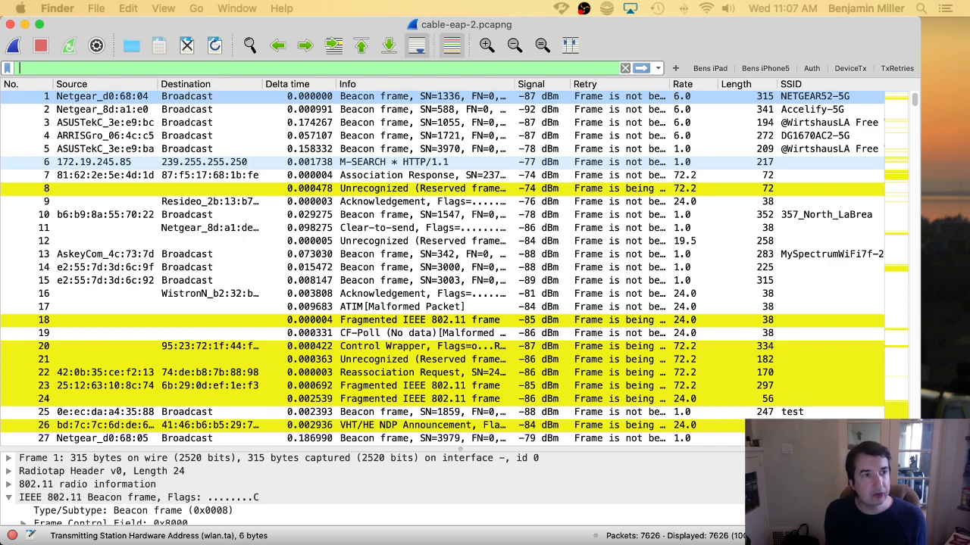
Enter the display filter wlan.addr == <MAC address> as a template for isolating one device's frames
type("wlan.addr")
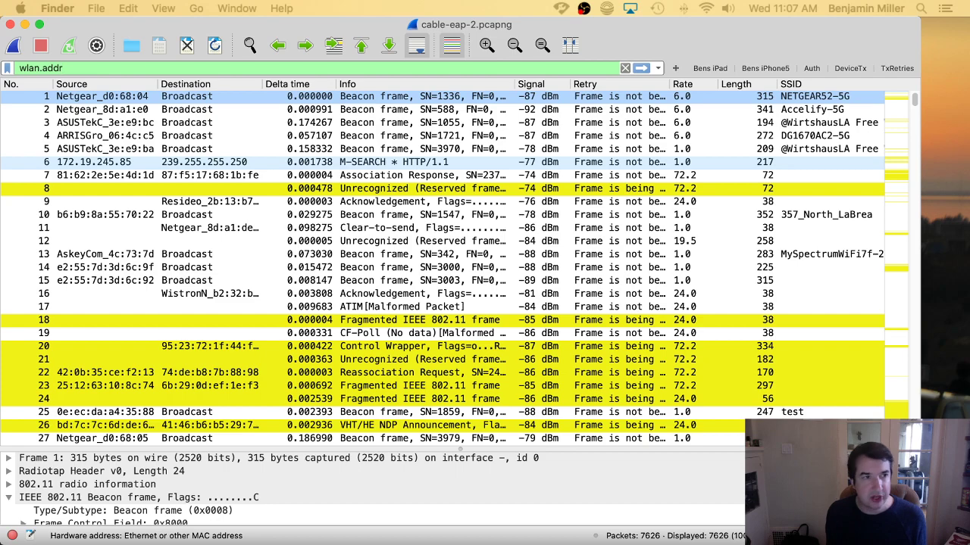
type(" == ")
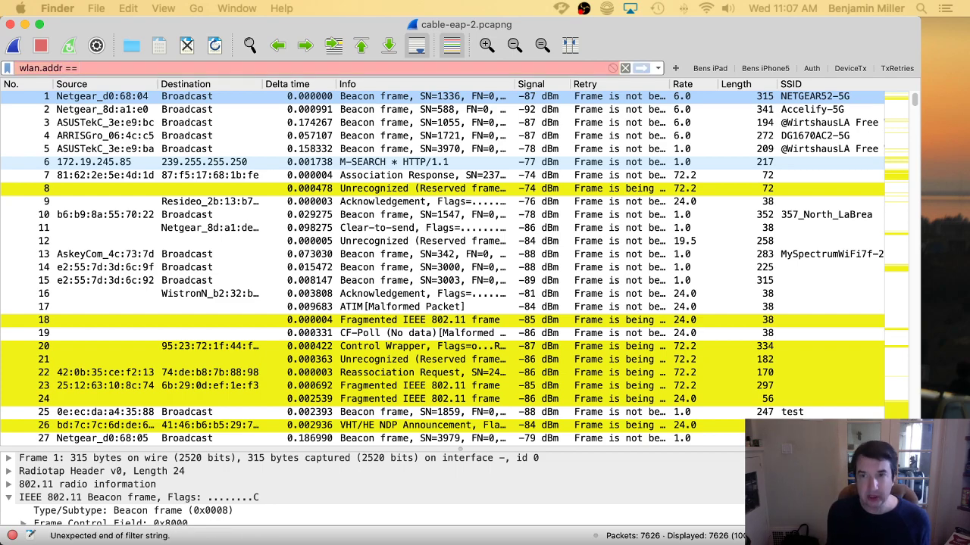
type("<")
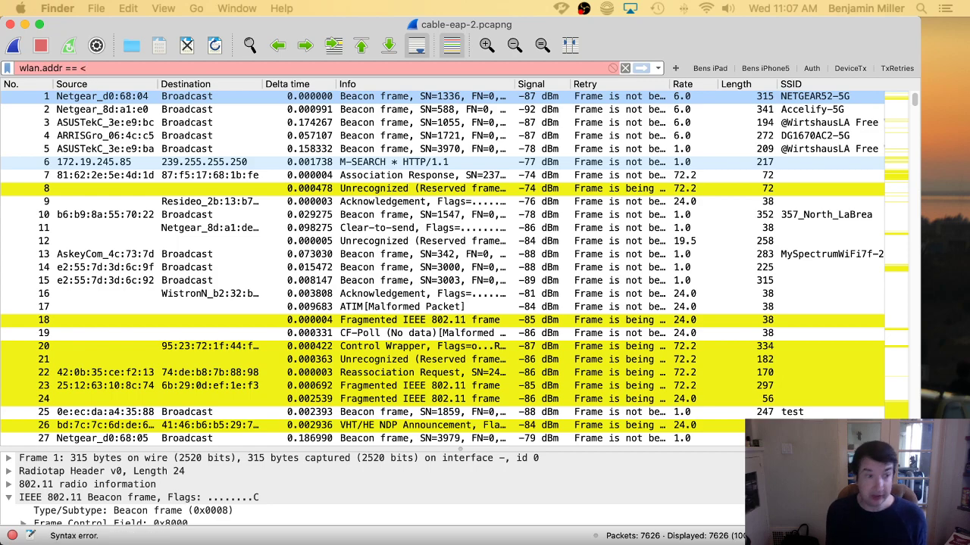
type("MAC addre")
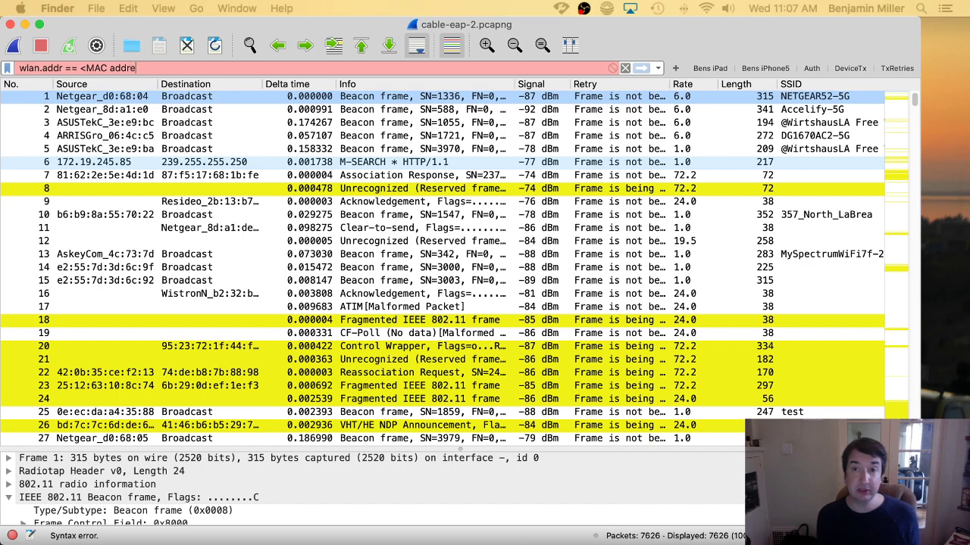
type("ss>")
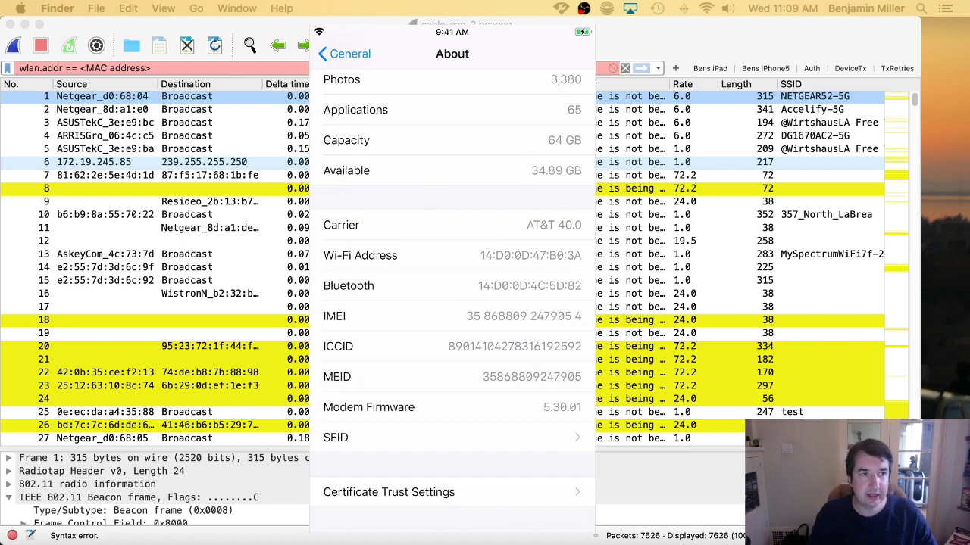
left_click(83, 67)
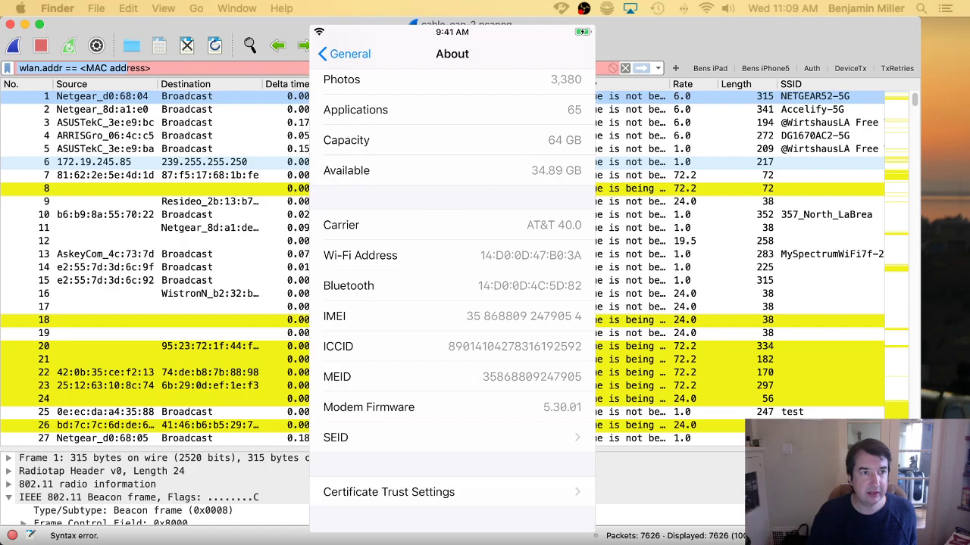
left_click_drag(80, 67, 150, 67)
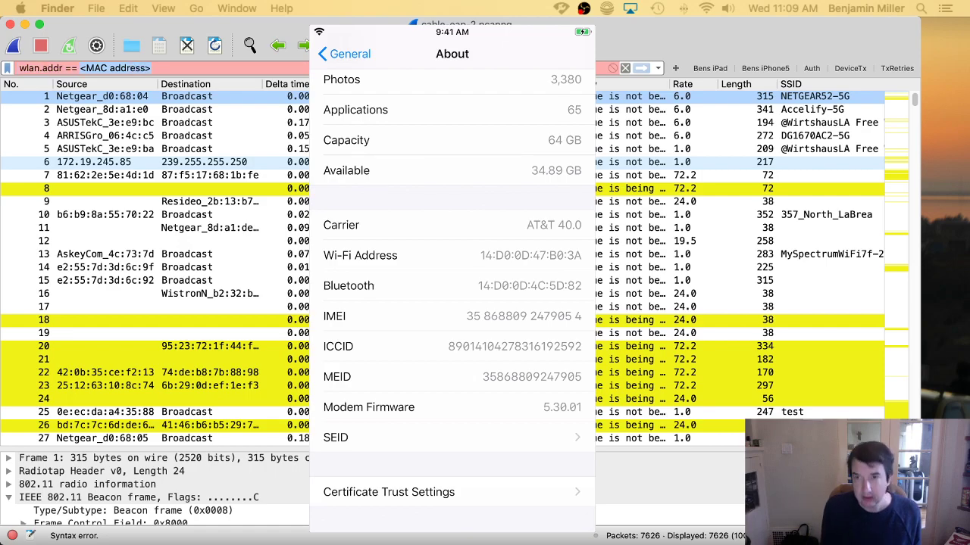
type("14:")
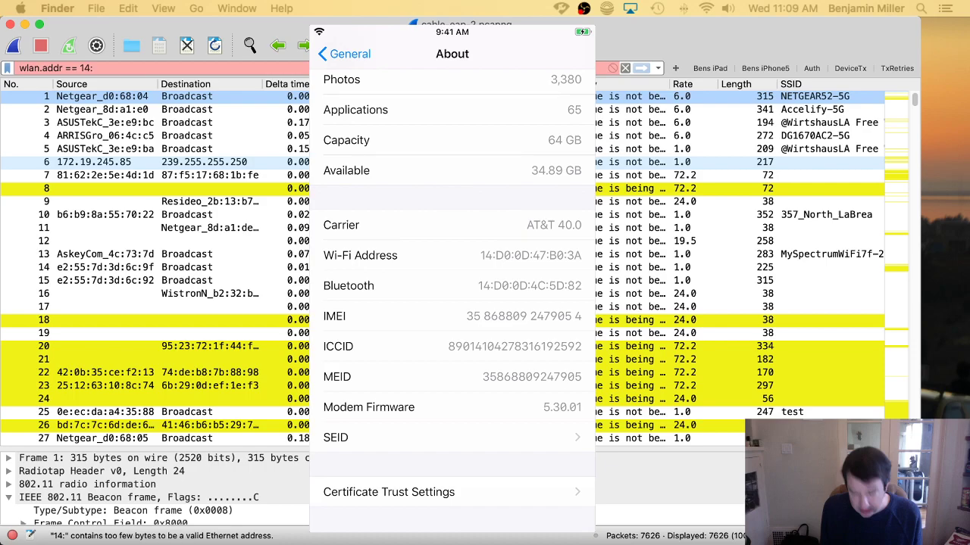
type("d0:0d:")
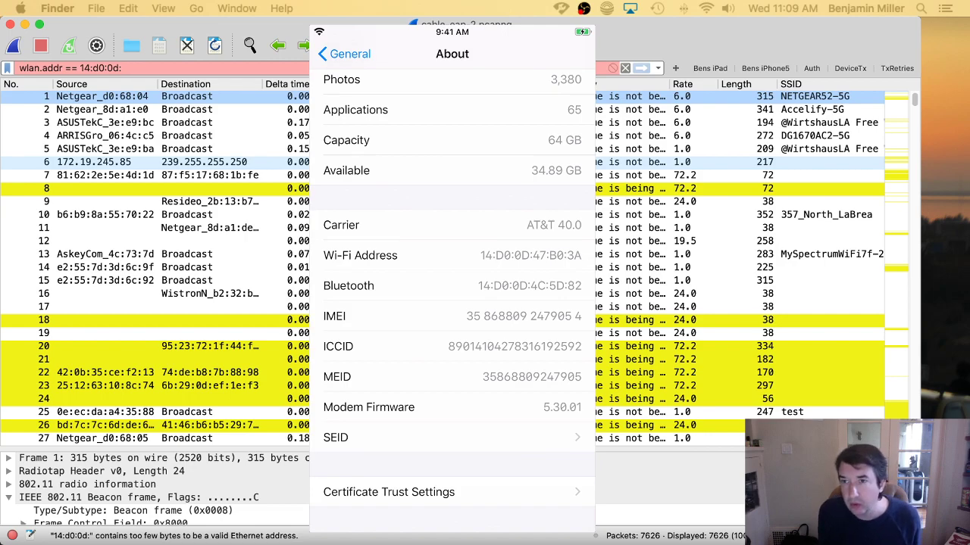
type("47:b0:")
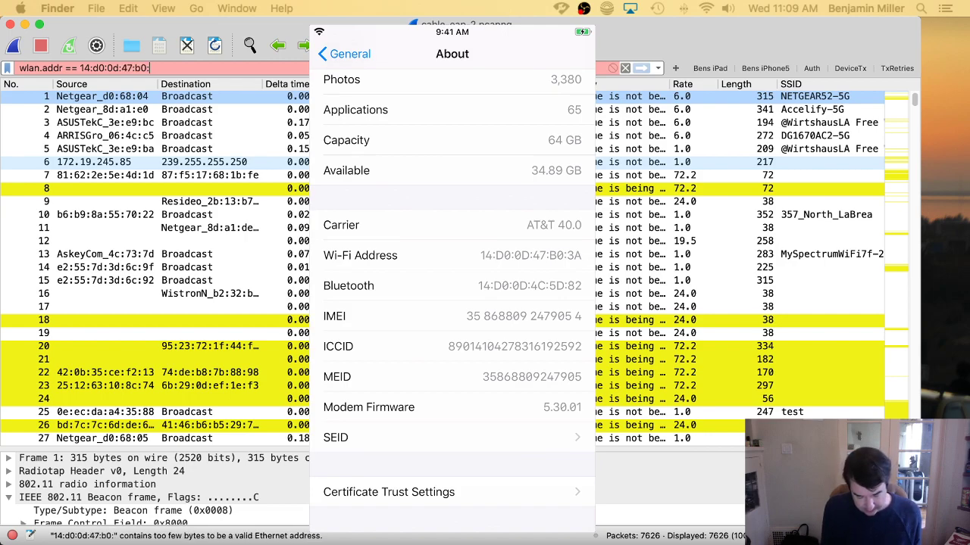
type("3a")
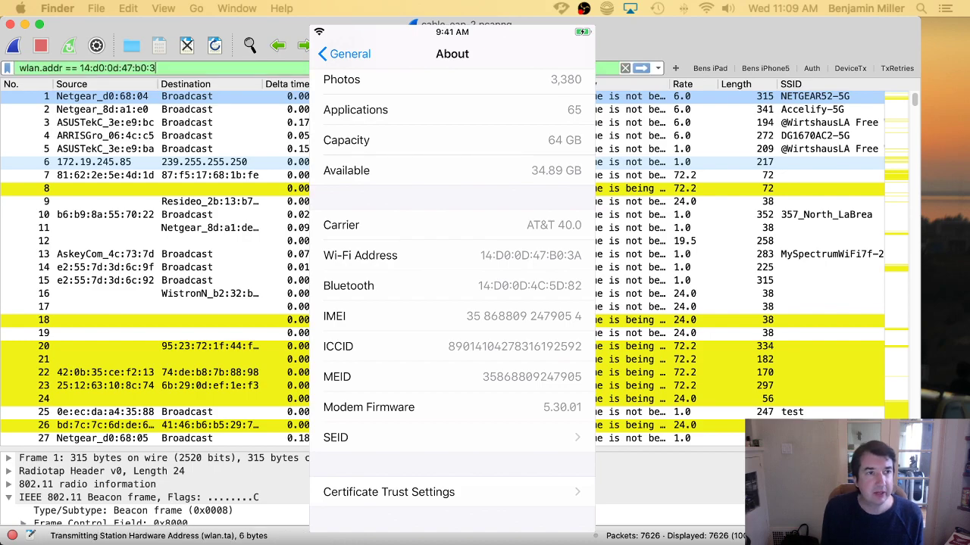
key("Return")
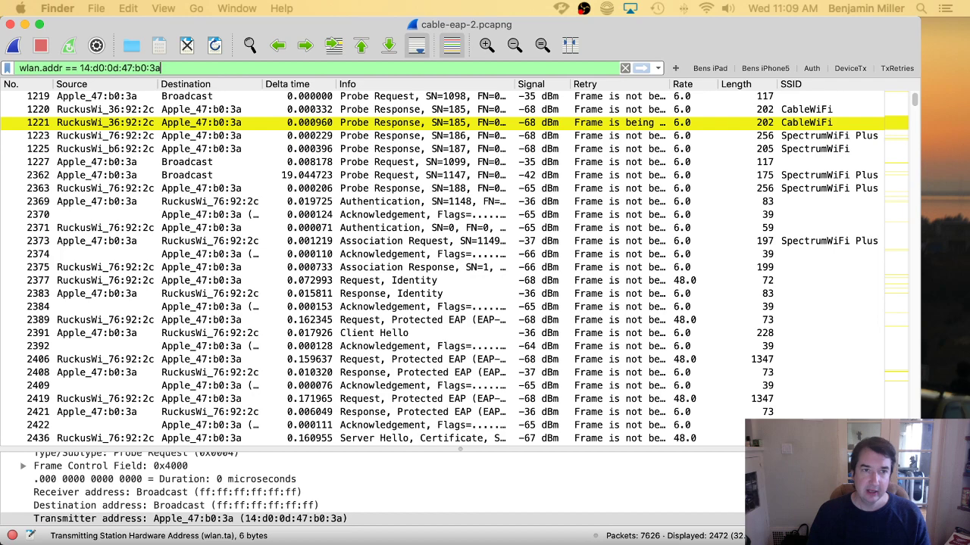
Examine the phone's connection sequence from the probe requests through authentication and association to the identity response
left_click(379, 201)
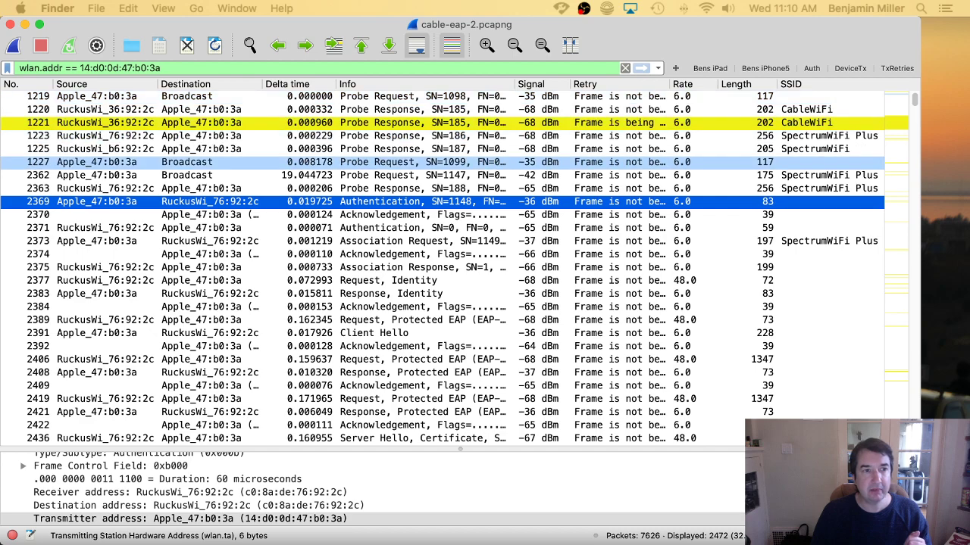
left_click(190, 162)
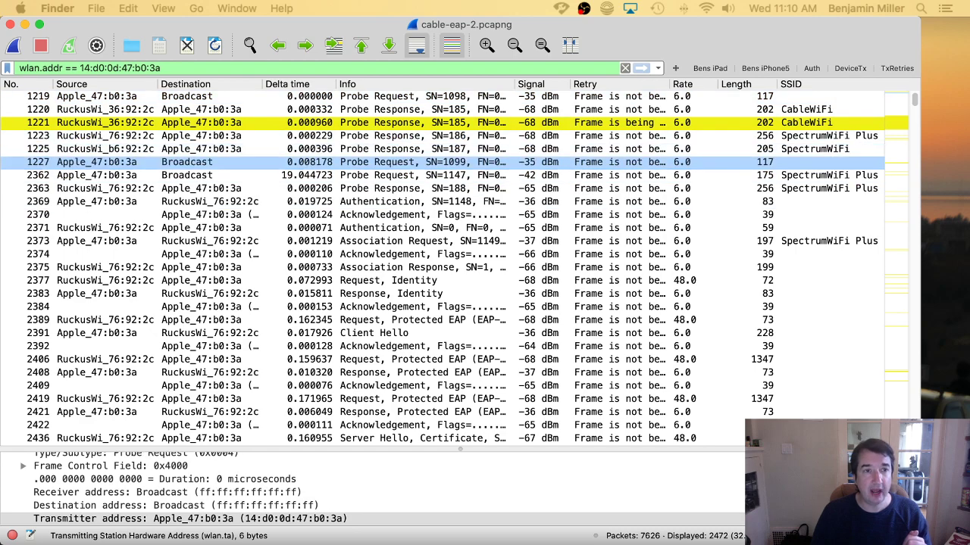
key("Down")
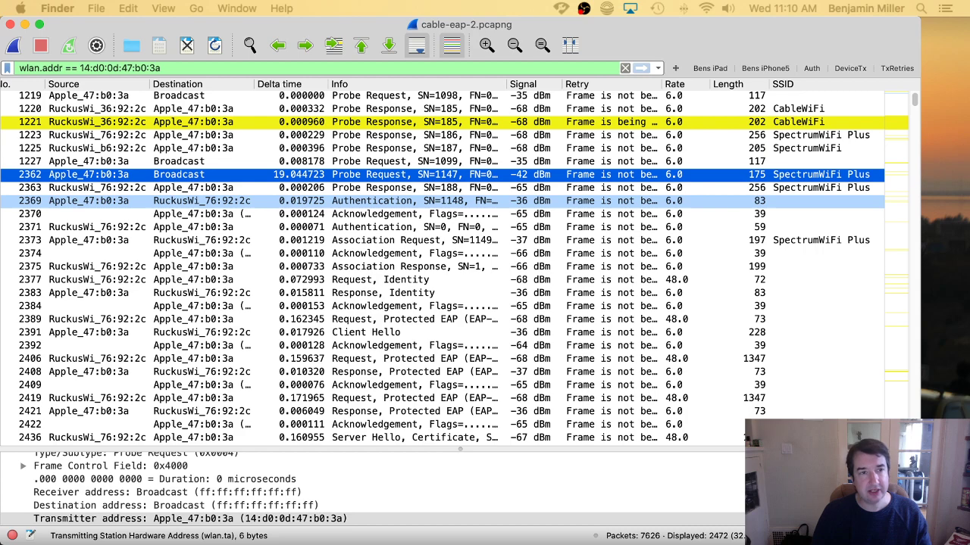
key("Down")
key("Down")
key("Down")
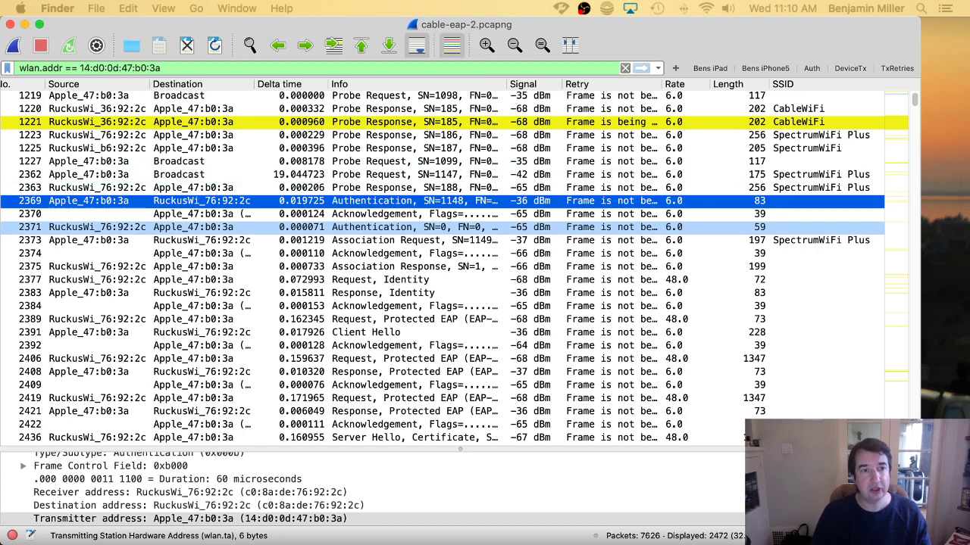
key("Down")
key("Down")
key("Down")
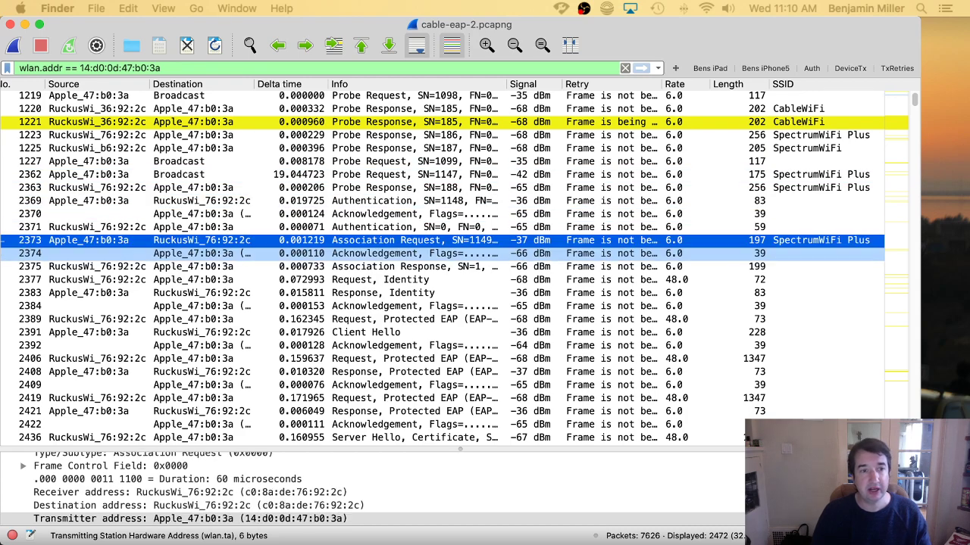
key("Down")
key("Down")
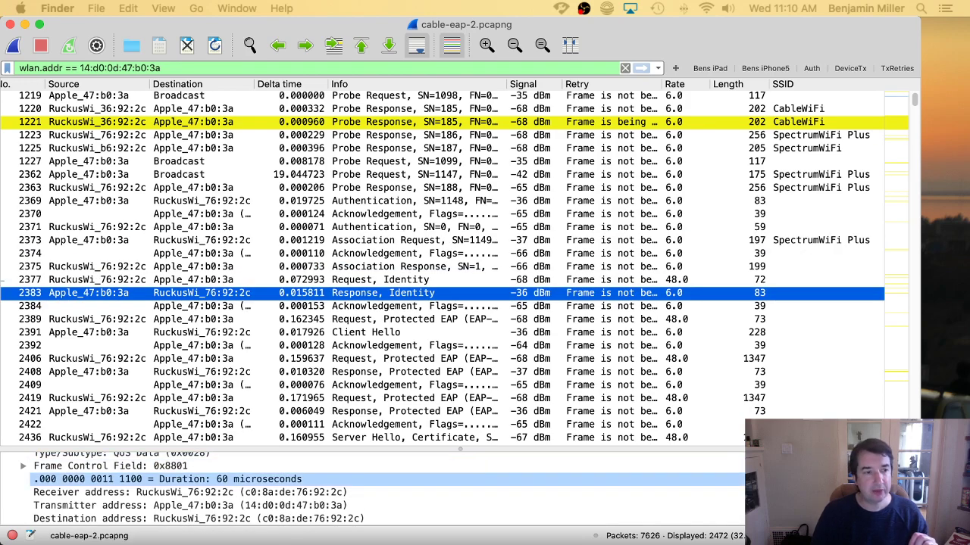
Expand the Extensible Authentication Protocol details of the identity response, frame 2383, and select the Identity field
key("Down")
key("Down")
key("Down")
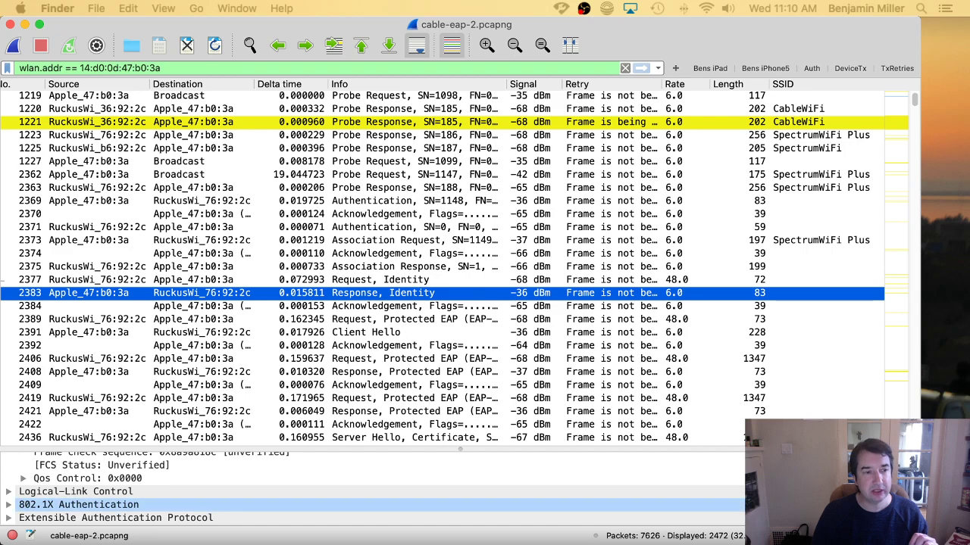
key("Right")
key("Up")
key("Down")
key("Down")
key("Down")
key("Down")
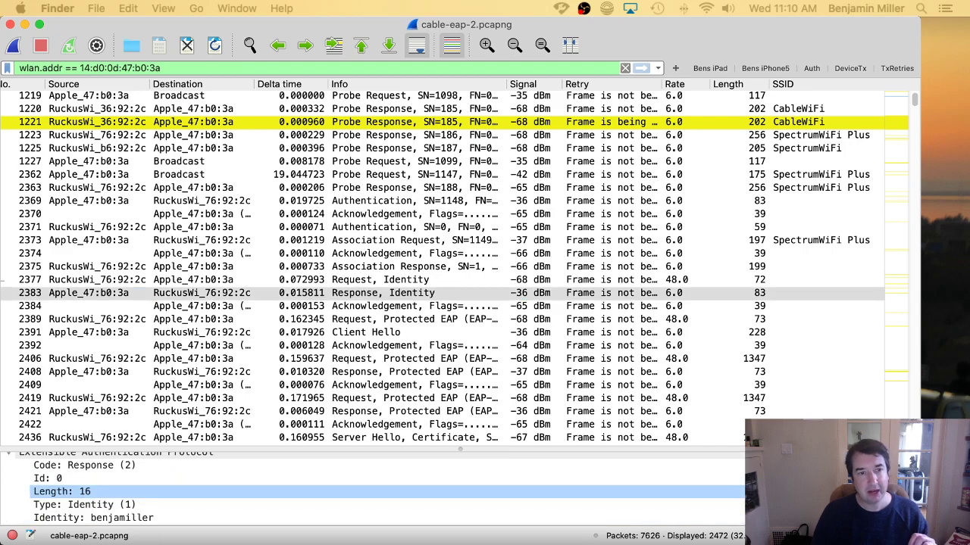
key("Down")
key("Down")
key("Up")
key("Up")
key("Up")
key("Up")
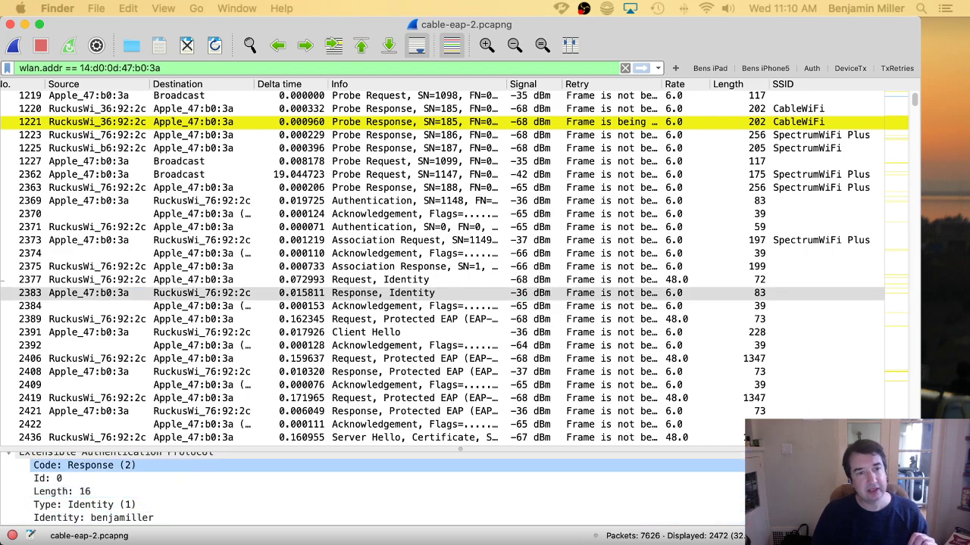
key("shift+Tab")
key("Right")
key("Tab")
key("Up")
key("Down")
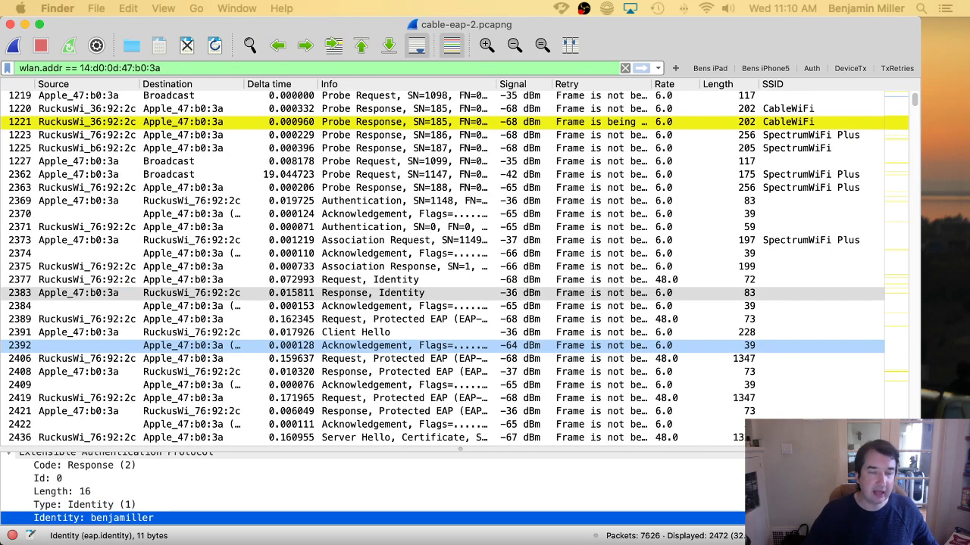
Examine the EAP Success frame and the four Key messages of the handshake, frames 2524 to 2532
scroll(440, 346, "left", 2)
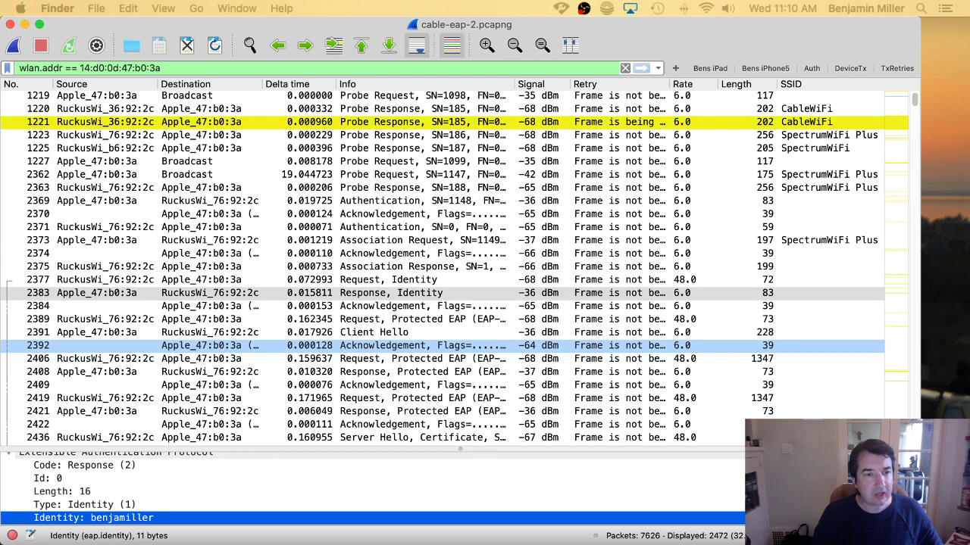
scroll(454, 344, "down", 9)
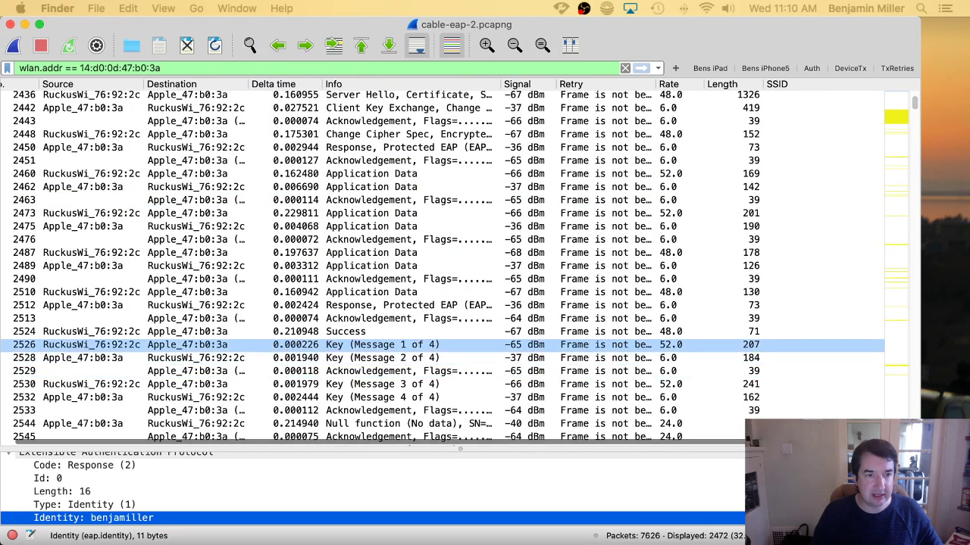
left_click(379, 357)
left_click(379, 331)
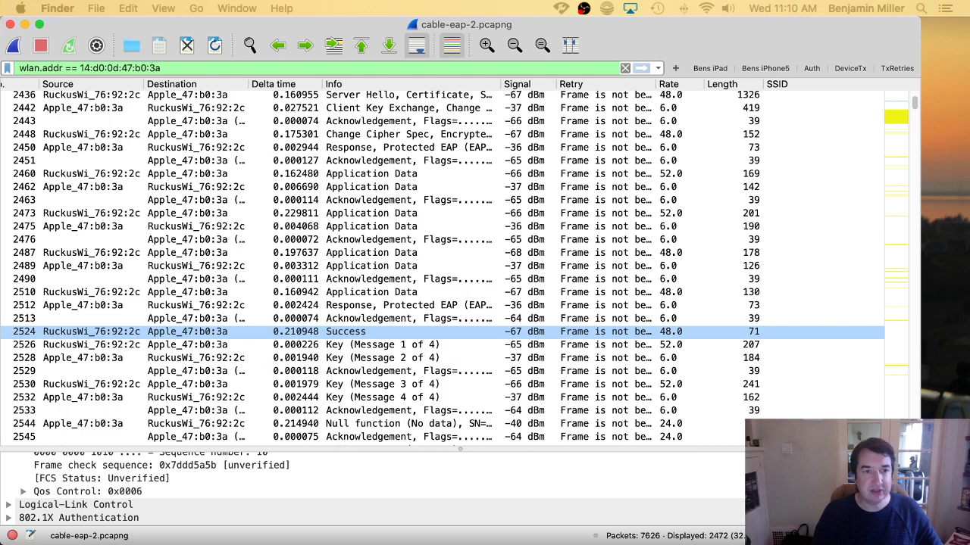
left_click(379, 345)
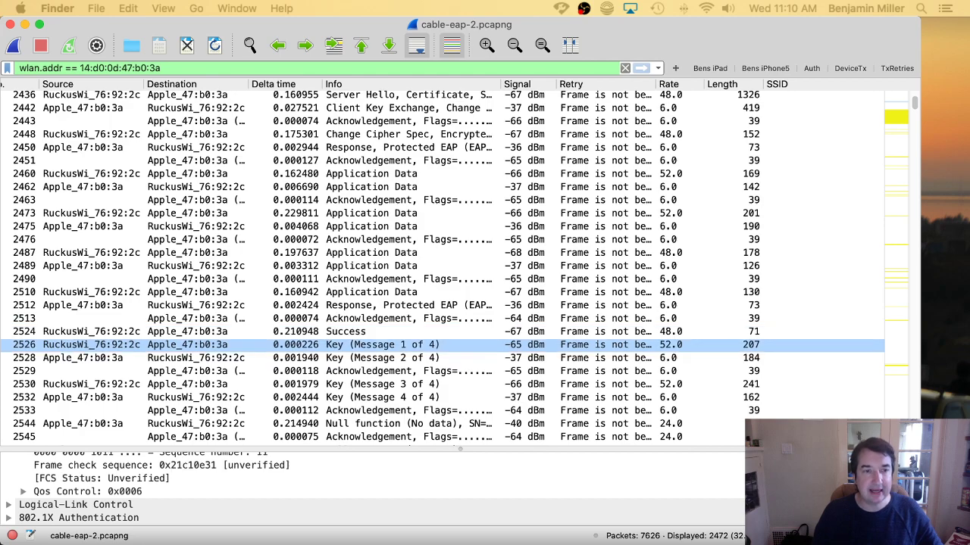
left_click(379, 357)
left_click(379, 384)
left_click(379, 397)
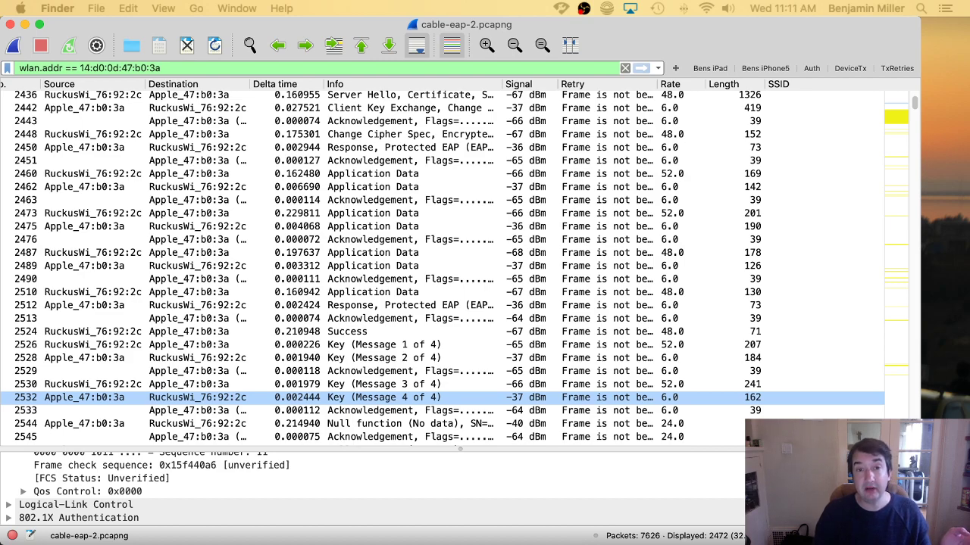
Go back from the handshake's last Key message to the phone's first probe request, frame 1219, reviewing the frames in between
key("Up")
key("Up")
key("Up")
key("Up")
key("Up")
key("Up")
key("Up")
key("Up")
key("Up")
key("Up")
key("Up")
key("Up")
key("Up")
key("Up")
key("Up")
key("Up")
key("Up")
key("Up")
key("Up")
key("Up")
scroll(443, 265, "up", 10)
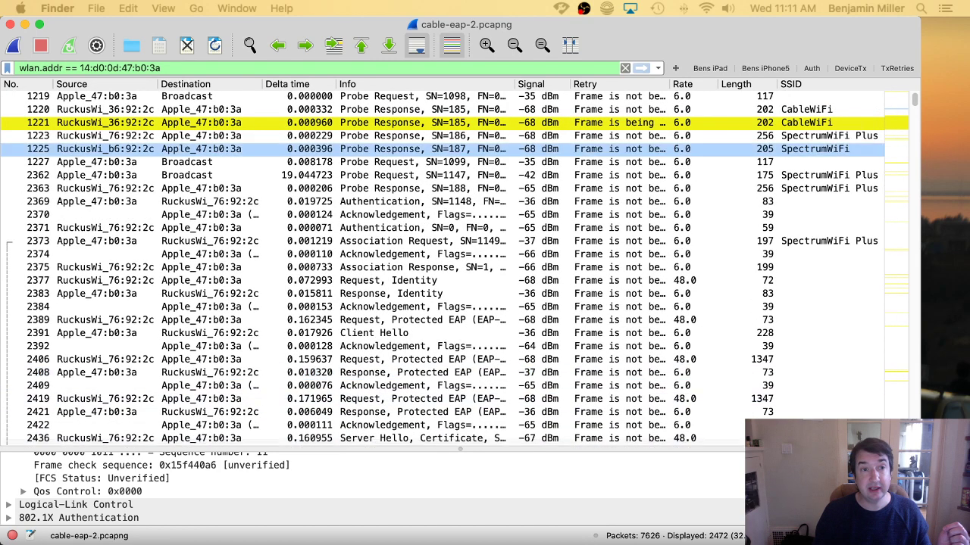
key("Up")
key("Up")
key("Up")
key("Up")
key("Up")
key("Up")
key("Up")
key("Up")
key("Up")
key("Up")
key("Up")
key("Up")
key("Up")
key("Up")
key("Up")
key("Up")
key("Up")
key("Up")
key("Up")
key("Up")
Compare the phone's broadcast probe requests, frames 1219 and 1227, with its authentication frame 2369
key("Down")
key("Down")
key("Down")
key("Down")
key("Down")
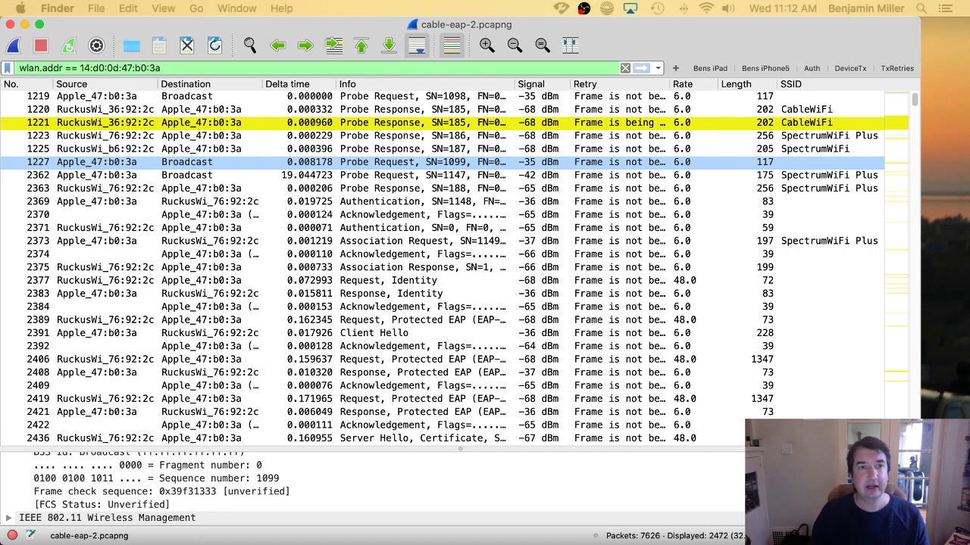
left_click(189, 162)
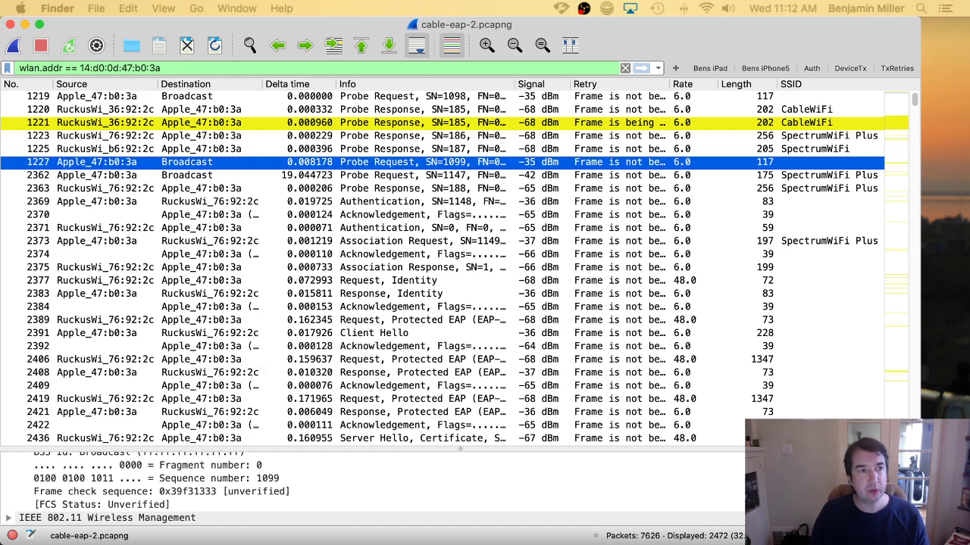
left_click(190, 96)
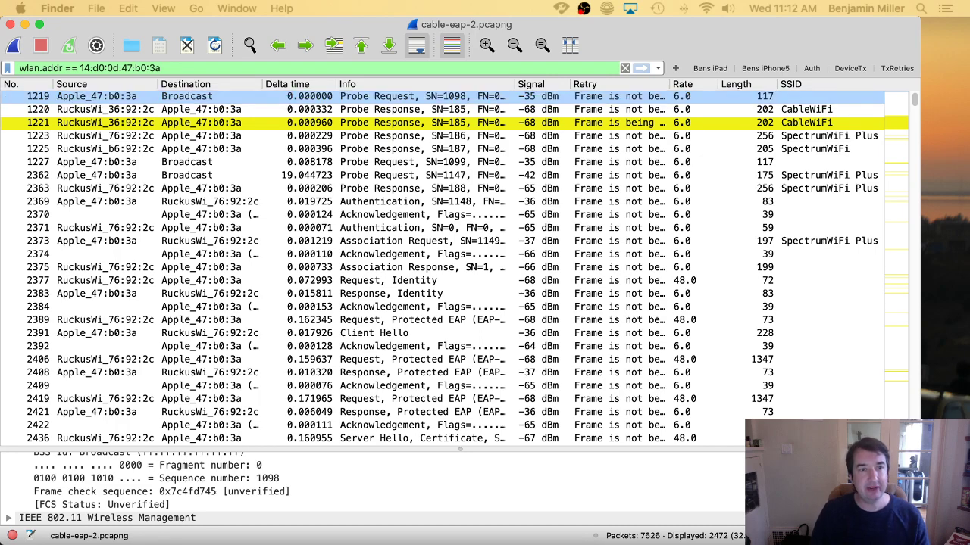
left_click(378, 162)
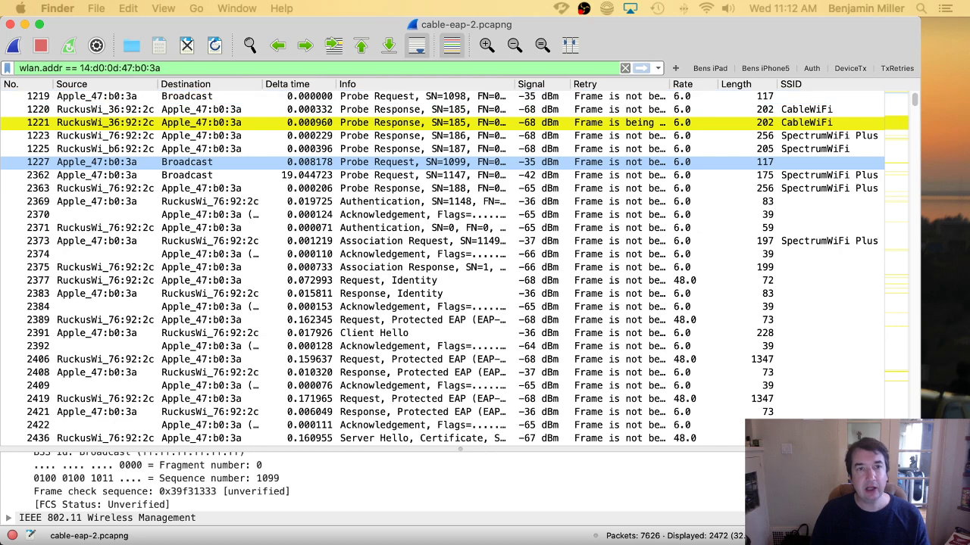
left_click(379, 201)
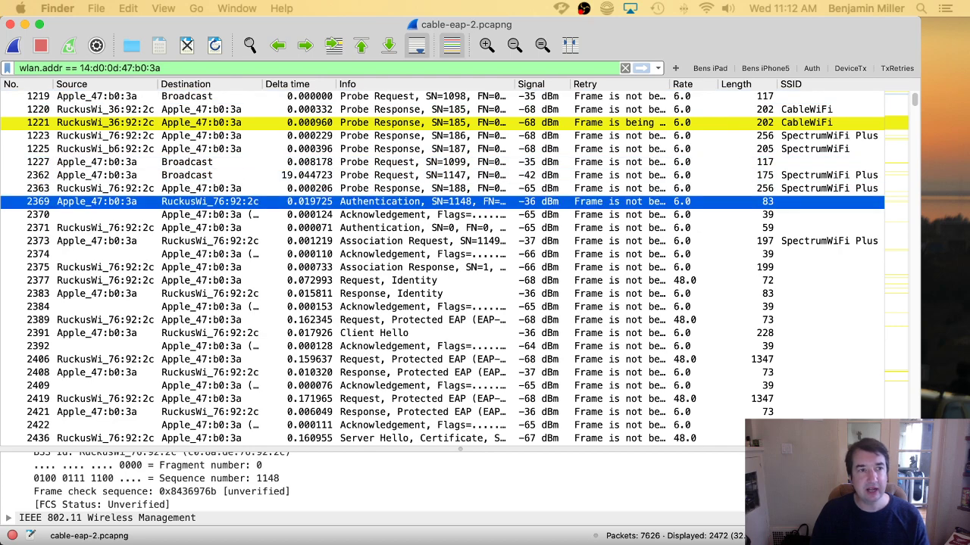
Place the Signal column between Source and Destination and compare signal levels of the phone's frames from probing to the Protected EAP responses
left_click_drag(534, 85, 165, 84)
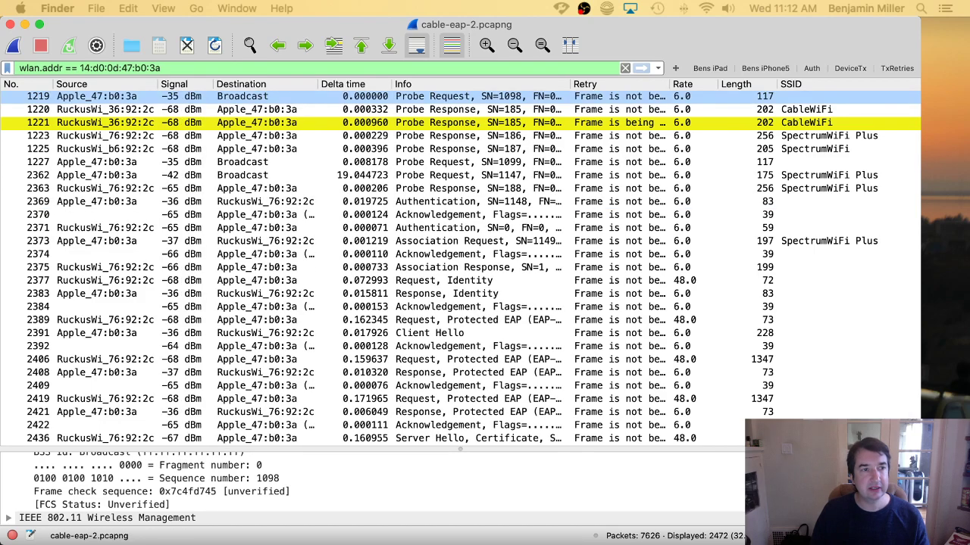
left_click(227, 163)
key("Down")
key("Down")
key("Down")
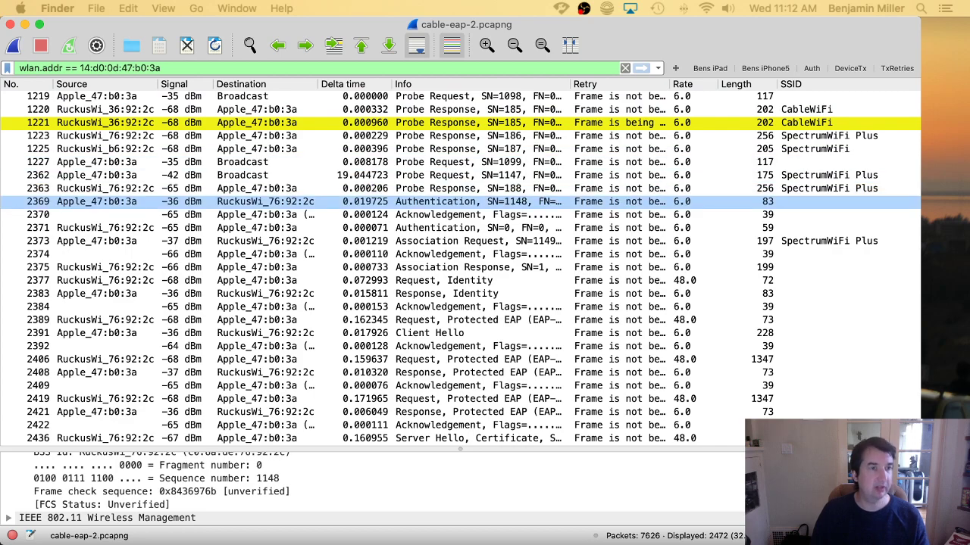
key("Down")
key("Down")
key("Down")
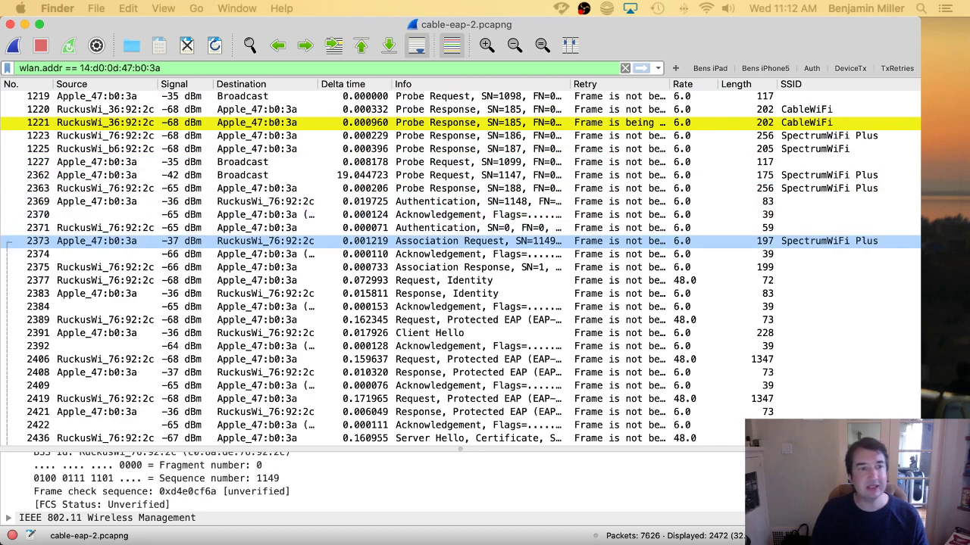
key("Down")
key("Down")
key("Down")
key("Down")
key("Down")
key("Down")
key("Down")
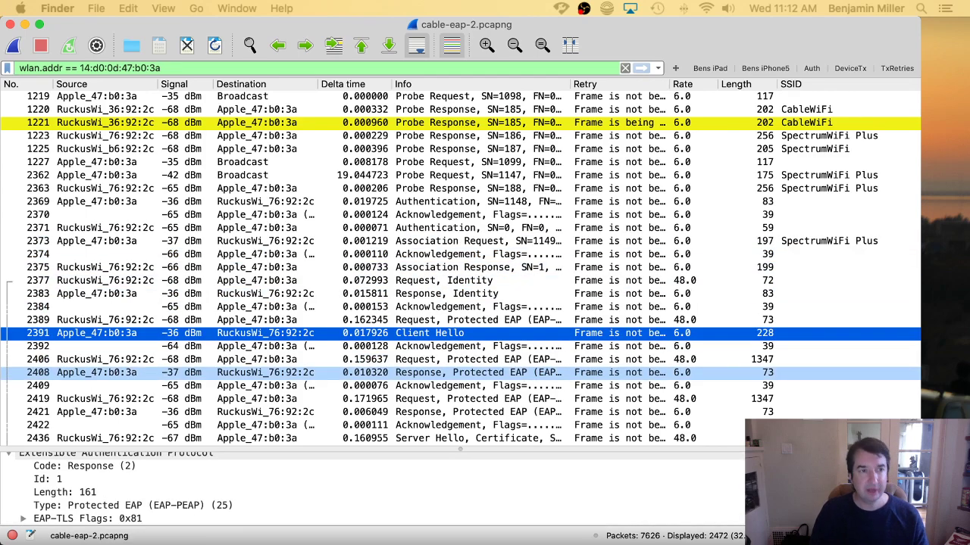
Enlarge the packet details for probe request 2362, expand its Frame and Radiotap Header sections, and select the Channel frequency field
left_click(250, 175)
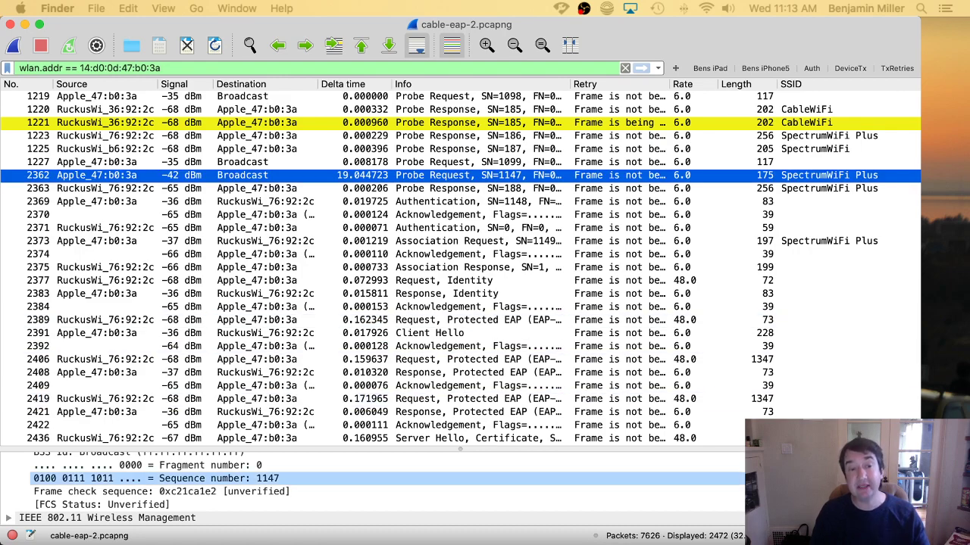
left_click_drag(460, 448, 460, 263)
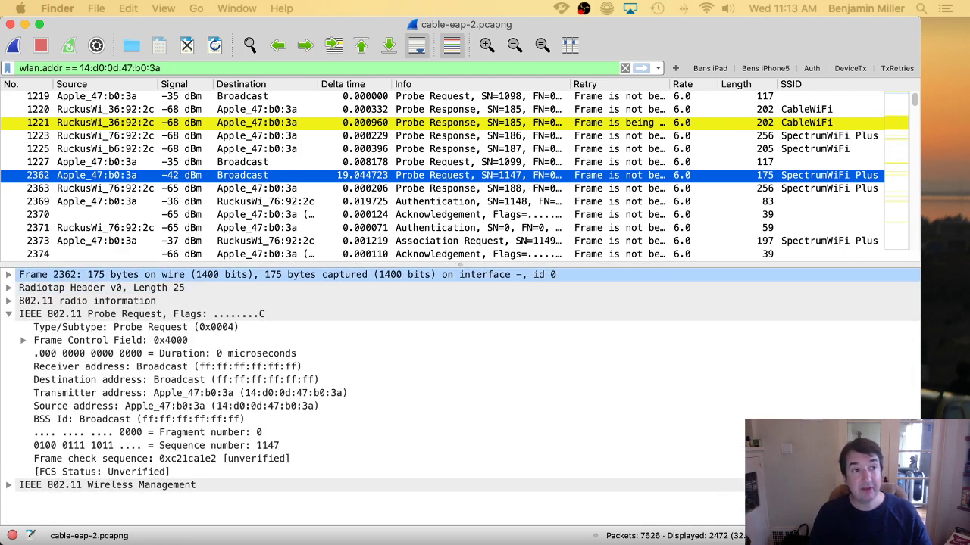
double_click(461, 275)
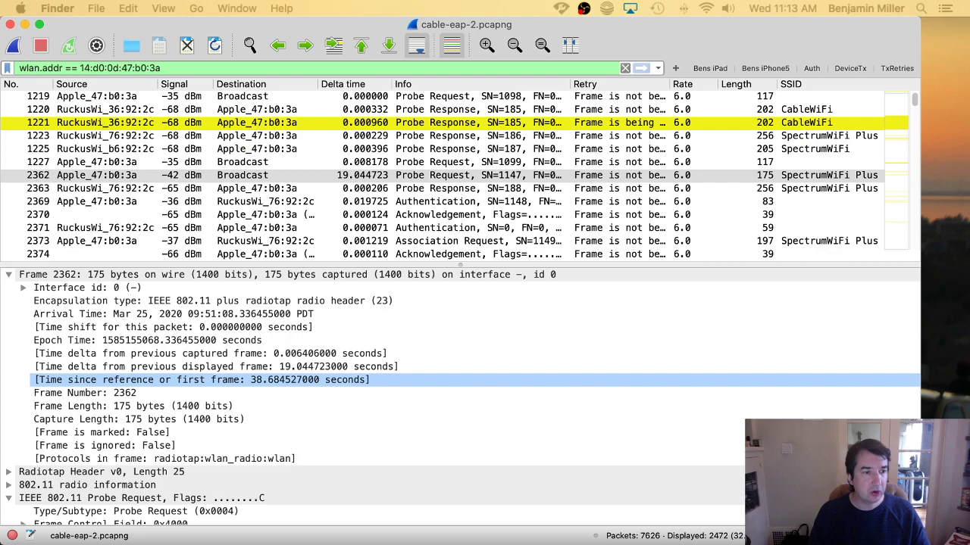
left_click(8, 471)
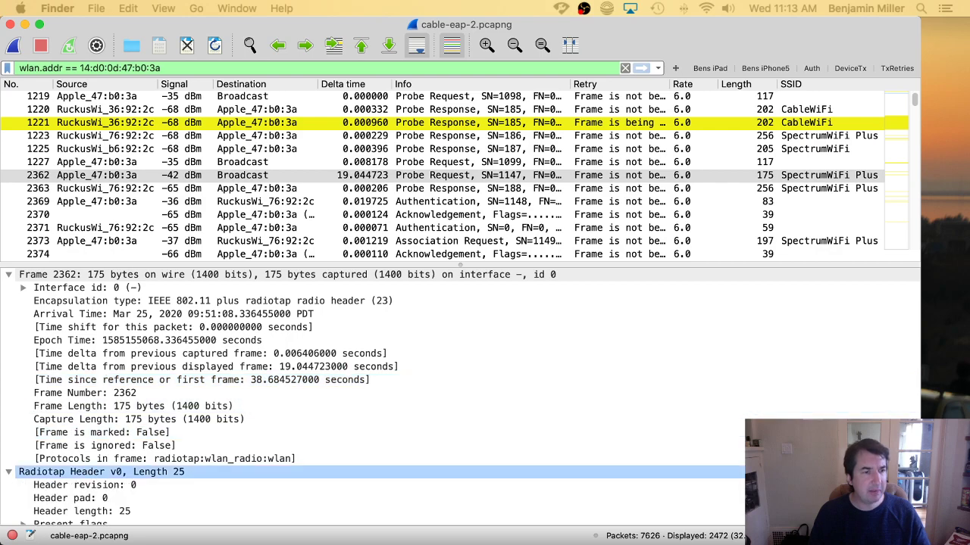
scroll(303, 440, "down", 6)
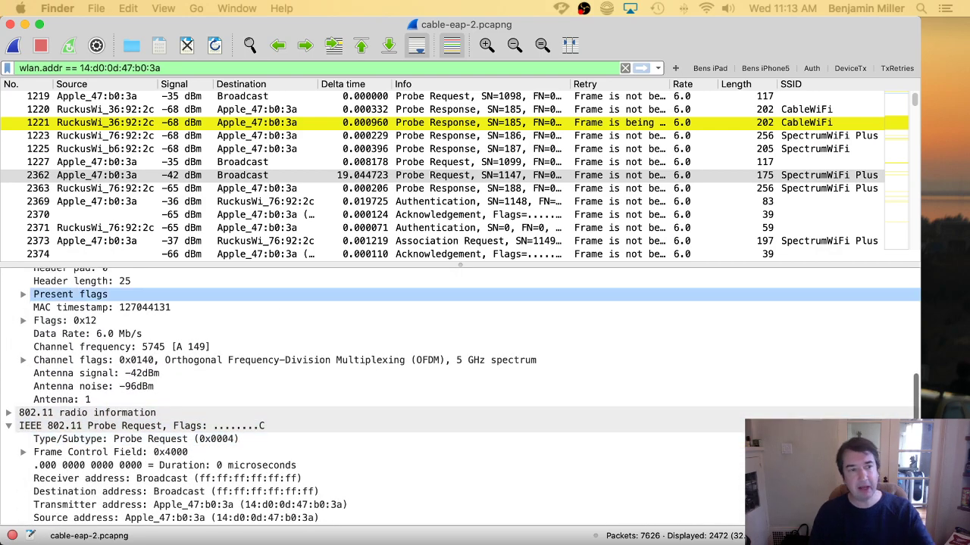
left_click(121, 346)
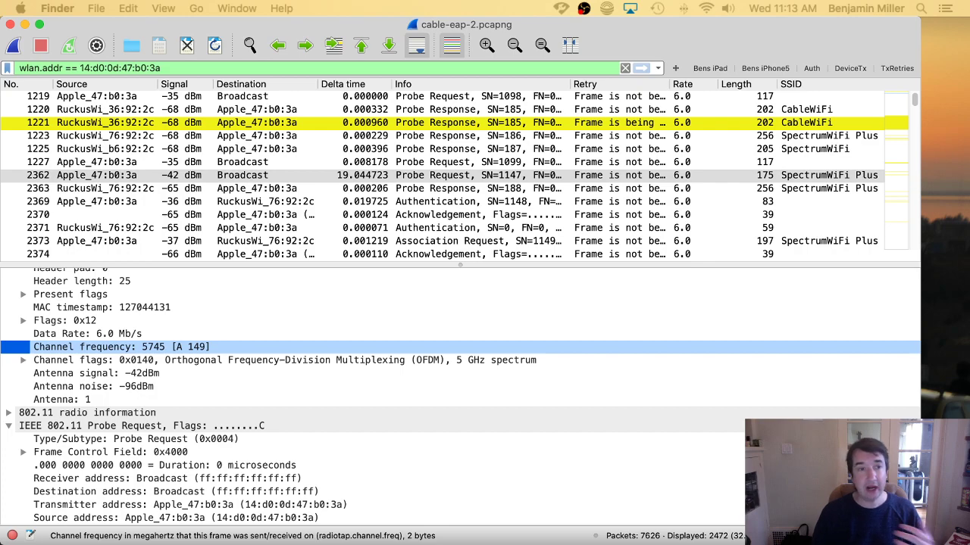
left_click(121, 346)
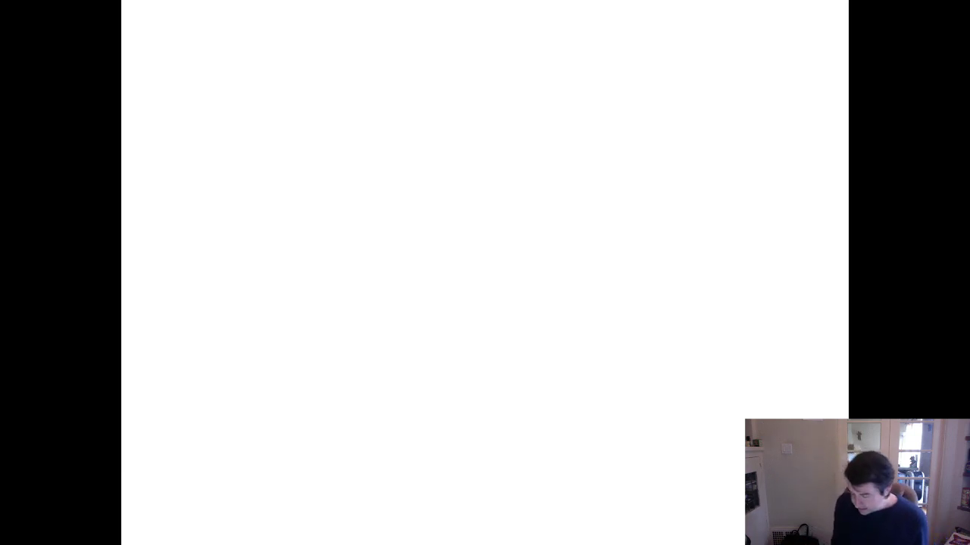
On the blank whiteboard, draw three circled access points labelled AP in black: two near the upper corners and one in the centre
left_click_drag(239, 80, 256, 81)
left_click_drag(242, 70, 267, 82)
mouse_move(253, 36)
left_mouse_down()
mouse_move(242, 38)
mouse_move(253, 35)
left_mouse_up()
mouse_move(666, 98)
left_mouse_down()
mouse_move(682, 103)
mouse_move(697, 78)
mouse_move(665, 100)
left_mouse_up()
mouse_move(414, 327)
left_mouse_down()
mouse_move(435, 325)
mouse_move(429, 305)
left_mouse_up()
left_click_drag(445, 321, 458, 303)
left_click_drag(454, 267, 432, 267)
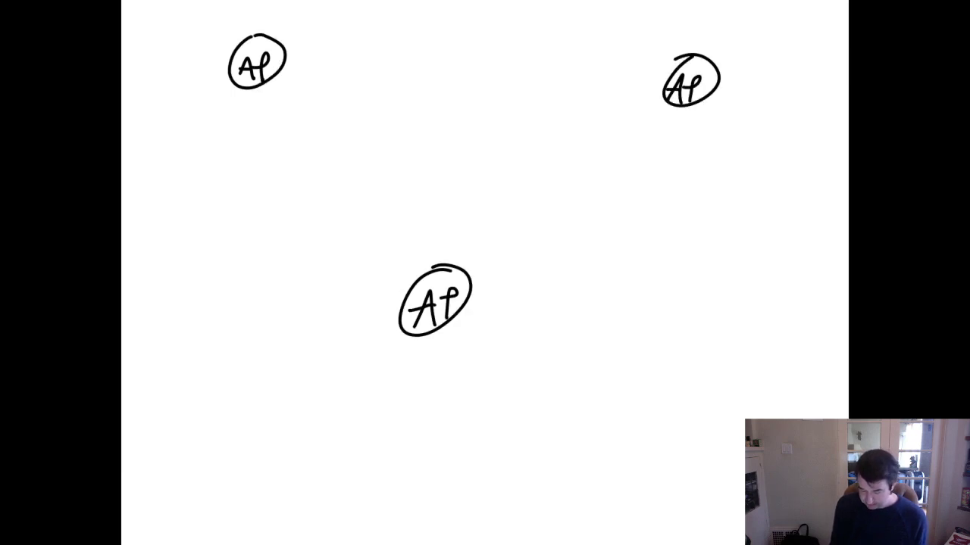
Label the upper-right access point "MBR: 12 Mbps" and the other two "12" in blue
mouse_move(653, 128)
left_mouse_down()
mouse_move(667, 113)
mouse_move(674, 127)
mouse_move(709, 111)
mouse_move(714, 130)
mouse_move(747, 128)
left_mouse_up()
left_click(721, 111)
left_click(722, 124)
mouse_move(753, 106)
left_mouse_down()
mouse_move(769, 126)
mouse_move(740, 154)
mouse_move(761, 153)
left_mouse_up()
mouse_move(765, 144)
left_mouse_down()
mouse_move(779, 149)
mouse_move(769, 149)
left_mouse_up()
left_click_drag(779, 147, 780, 167)
left_click_drag(779, 141, 792, 156)
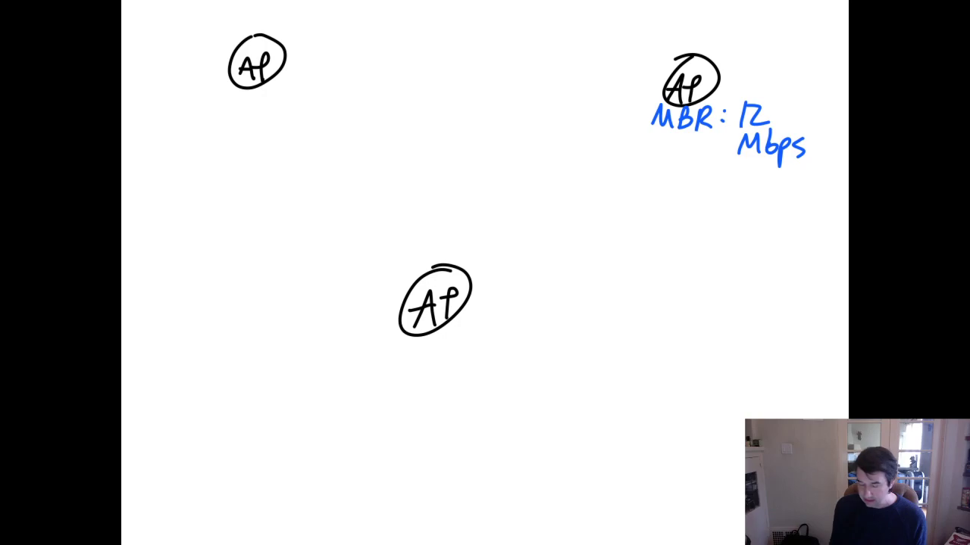
left_click_drag(274, 87, 276, 111)
left_click_drag(284, 89, 298, 108)
mouse_move(470, 321)
left_mouse_down()
mouse_move(470, 347)
mouse_move(501, 342)
left_mouse_up()
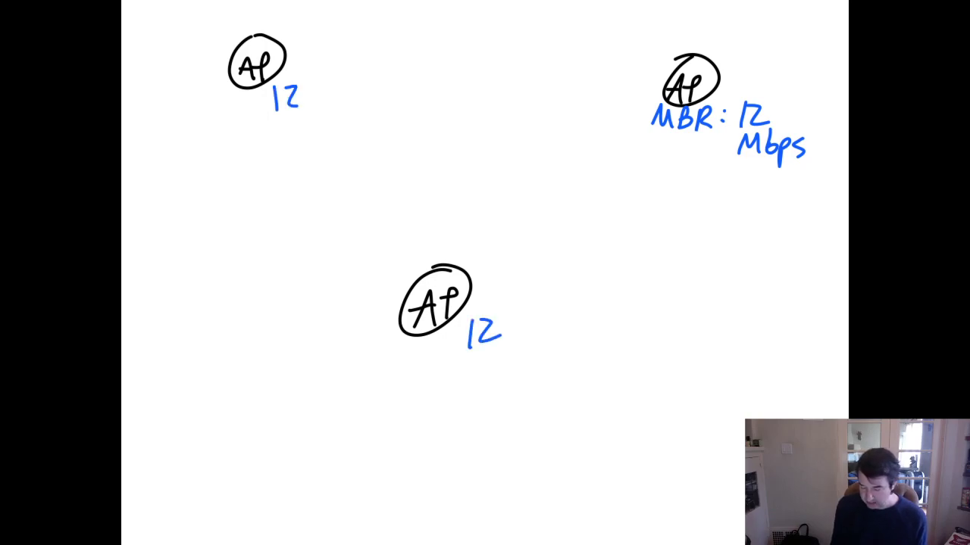
Draw a wavy blue coverage boundary around the central access point, with an arrow reaching it and the label "12 Mbps"
mouse_move(306, 133)
left_mouse_down()
mouse_move(321, 133)
mouse_move(195, 310)
mouse_move(246, 473)
mouse_move(385, 123)
mouse_move(506, 136)
mouse_move(697, 364)
mouse_move(659, 452)
left_mouse_up()
mouse_move(473, 275)
left_mouse_down()
mouse_move(604, 196)
mouse_move(595, 204)
mouse_move(650, 221)
mouse_move(690, 253)
left_mouse_up()
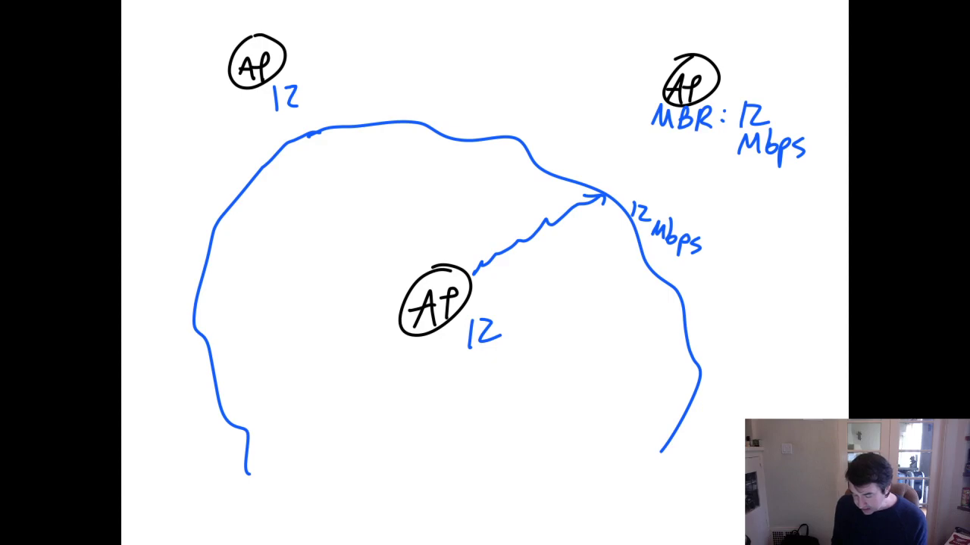
Write "PHY: 6 Mbps" in red below the central access point and start a bracketed note beginning "(ALW" beneath it
mouse_move(434, 359)
left_mouse_down()
mouse_move(434, 386)
mouse_move(437, 371)
left_mouse_up()
mouse_move(446, 362)
left_mouse_down()
mouse_move(447, 385)
mouse_move(458, 369)
left_mouse_up()
left_click_drag(457, 357, 456, 384)
left_click_drag(460, 356, 463, 380)
left_click(479, 364)
left_click(479, 379)
mouse_move(509, 350)
left_mouse_down()
mouse_move(503, 365)
mouse_move(547, 373)
left_mouse_up()
left_click_drag(556, 362, 556, 371)
mouse_move(562, 361)
left_mouse_down()
mouse_move(562, 385)
mouse_move(567, 373)
left_mouse_up()
left_click_drag(582, 358, 573, 376)
mouse_move(457, 388)
left_mouse_down()
mouse_move(459, 427)
mouse_move(500, 422)
mouse_move(518, 399)
left_mouse_up()
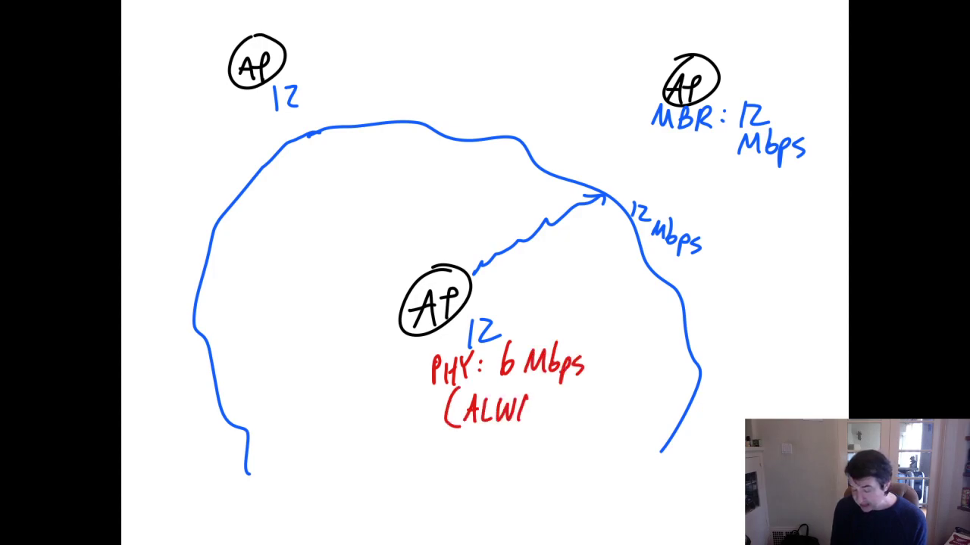